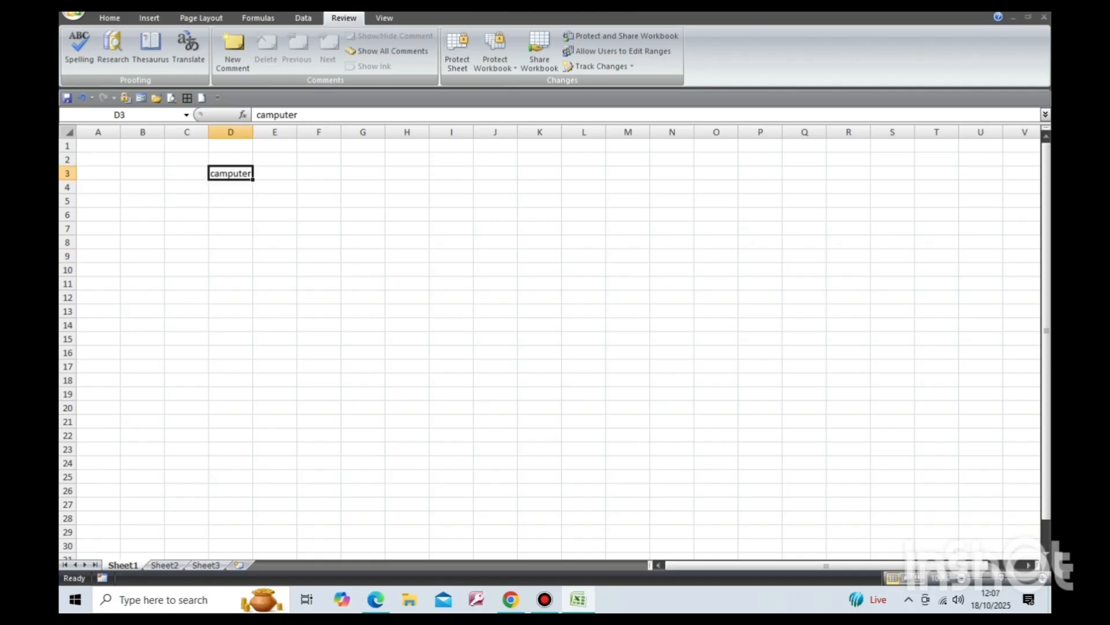
Spell-check the sheet, autocorrecting 'camputer' to 'computer', then clear the word from cell D3.
left_click(79, 49)
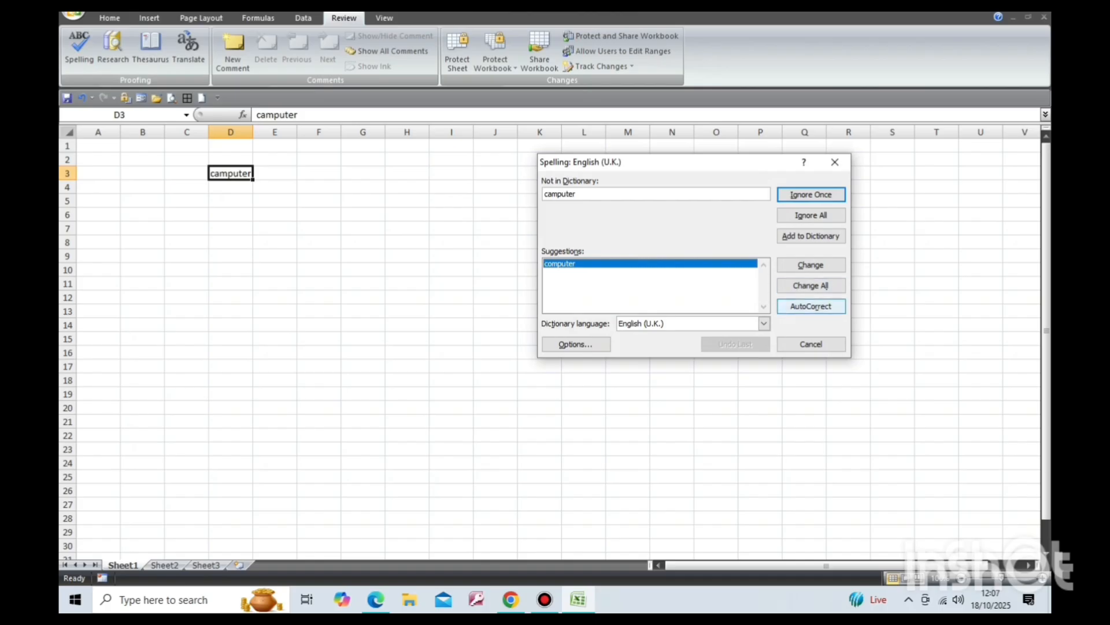
left_click(810, 306)
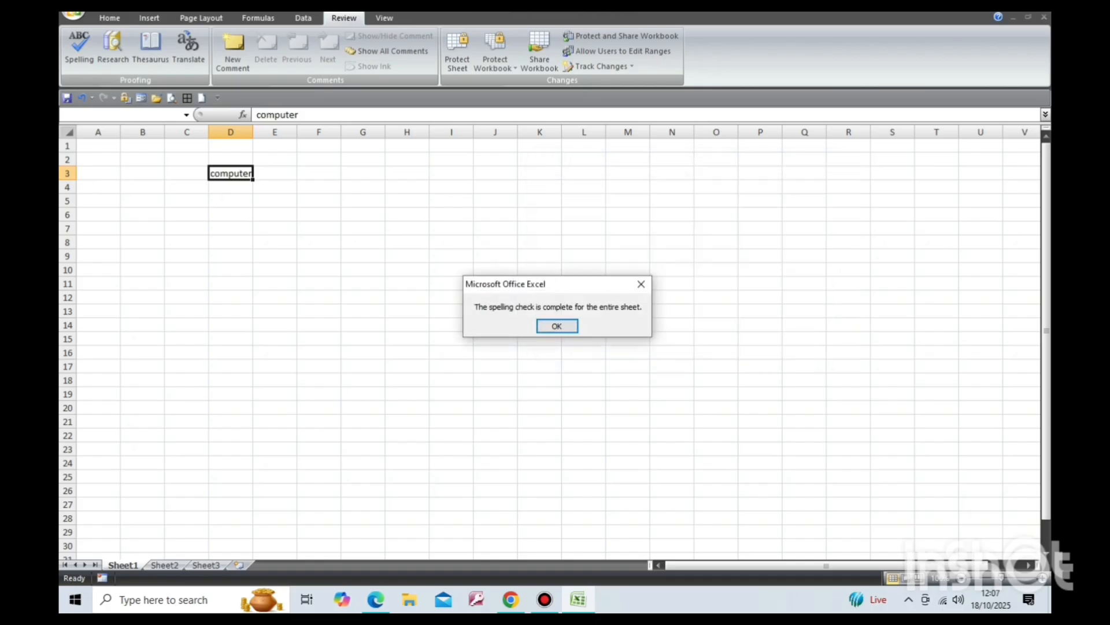
key("Return")
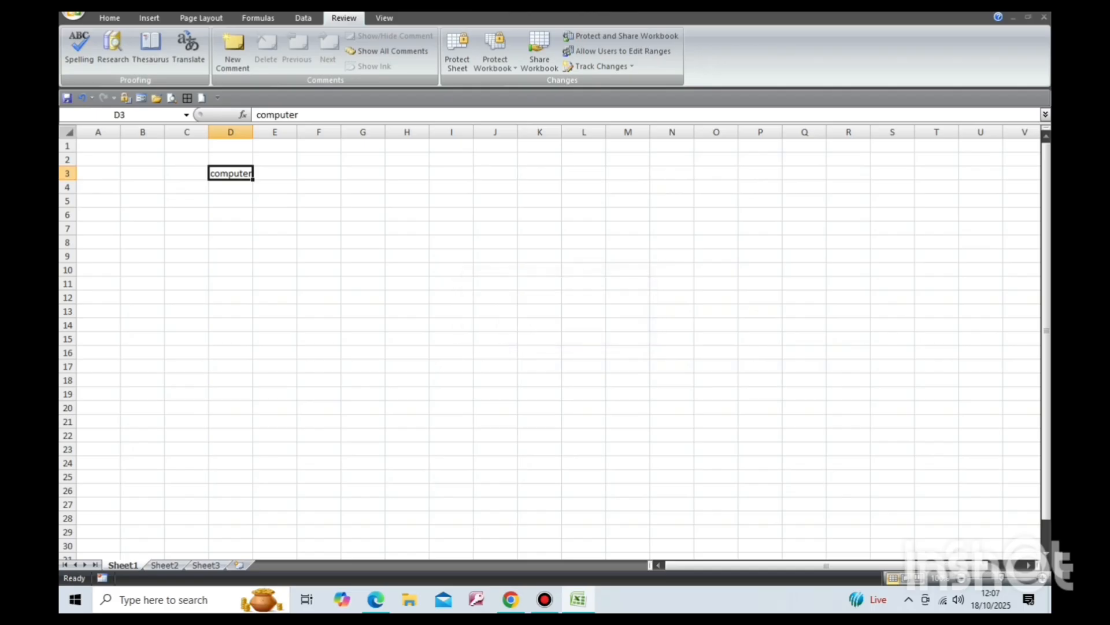
key("Delete")
Look up 'flower' in the Research pane and insert the synonym 'blossom' into cell D5.
left_click(230, 201)
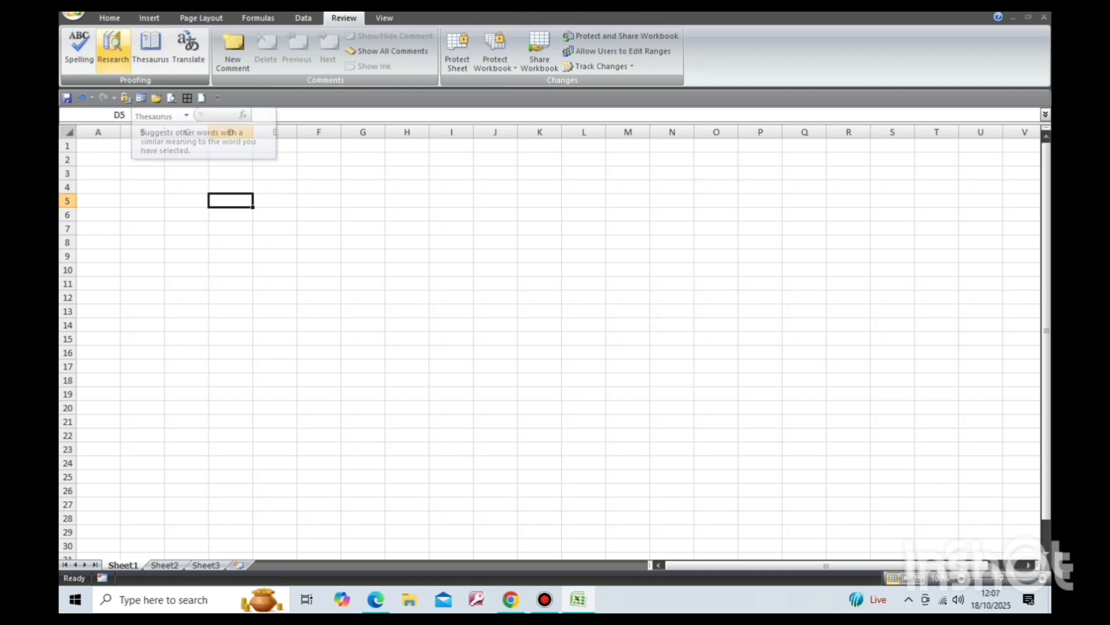
left_click(113, 49)
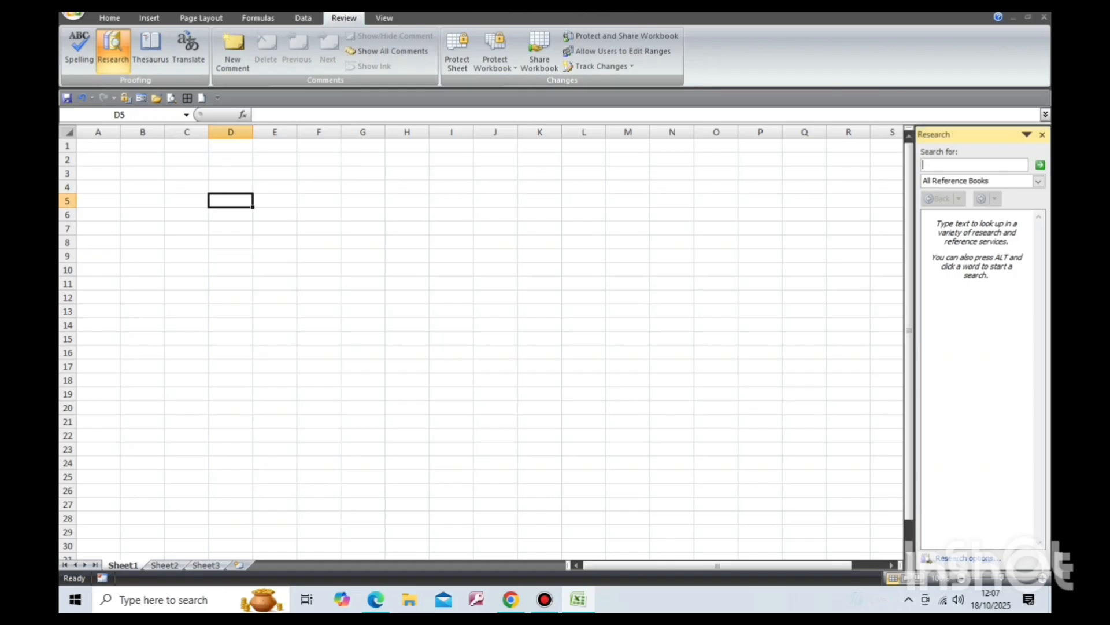
type("flower")
key("Return")
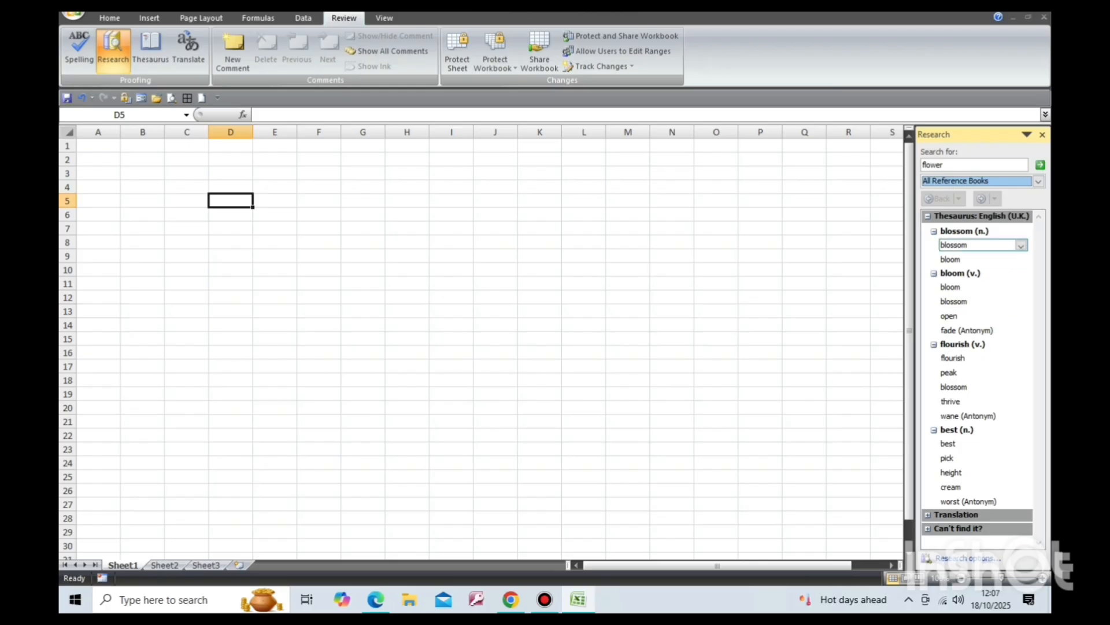
left_click(1021, 245)
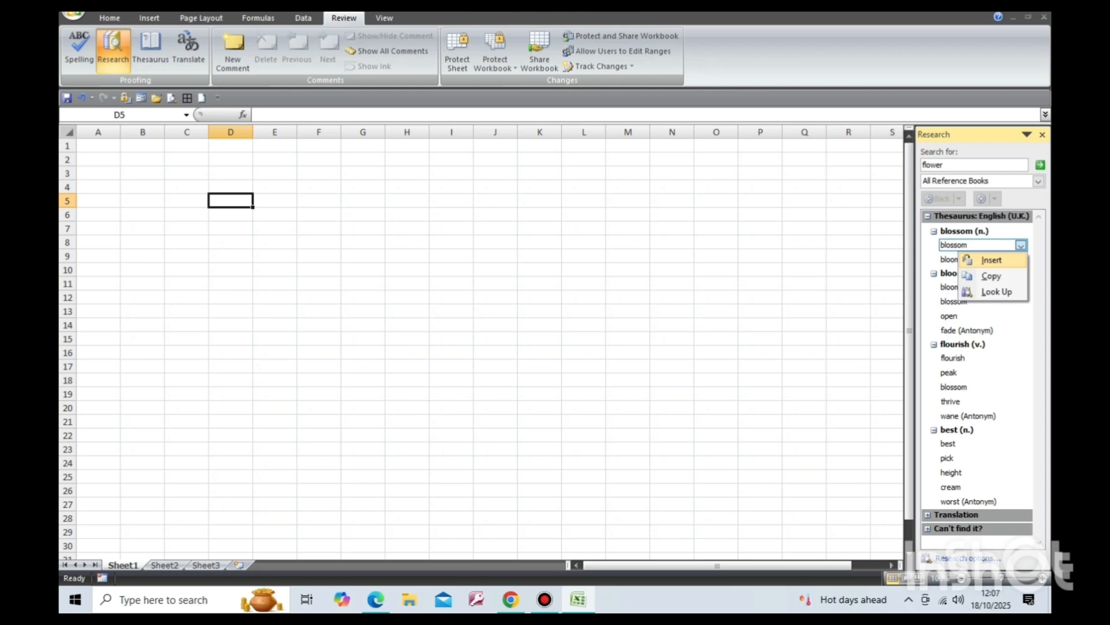
left_click(991, 260)
Insert the synonym 'flourish' into cell G7 and close the Research pane.
left_click(362, 228)
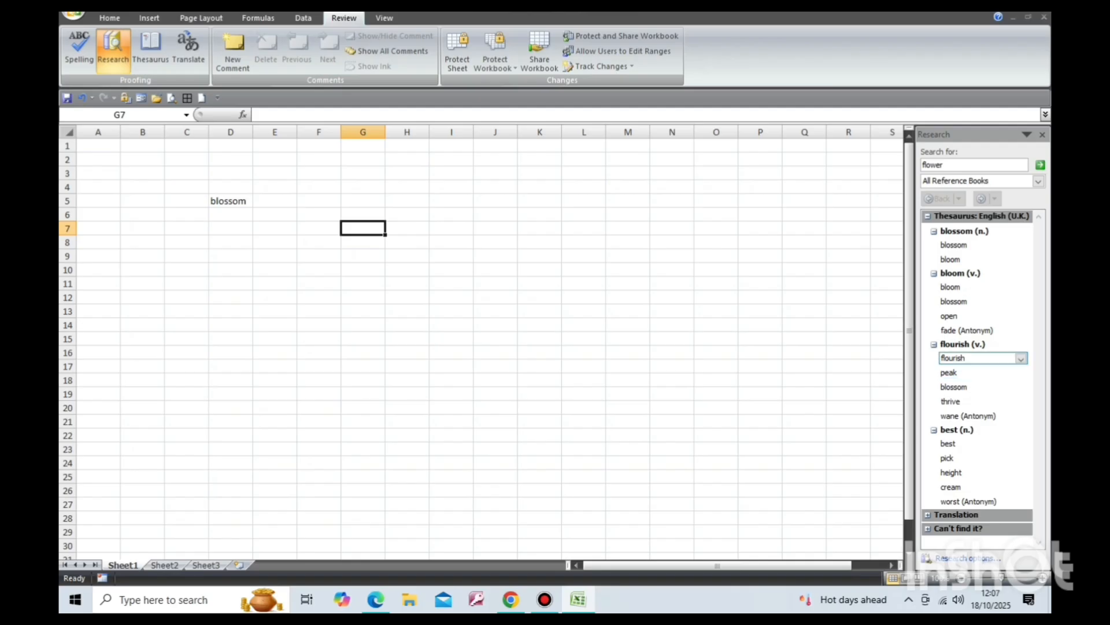
left_click(1021, 359)
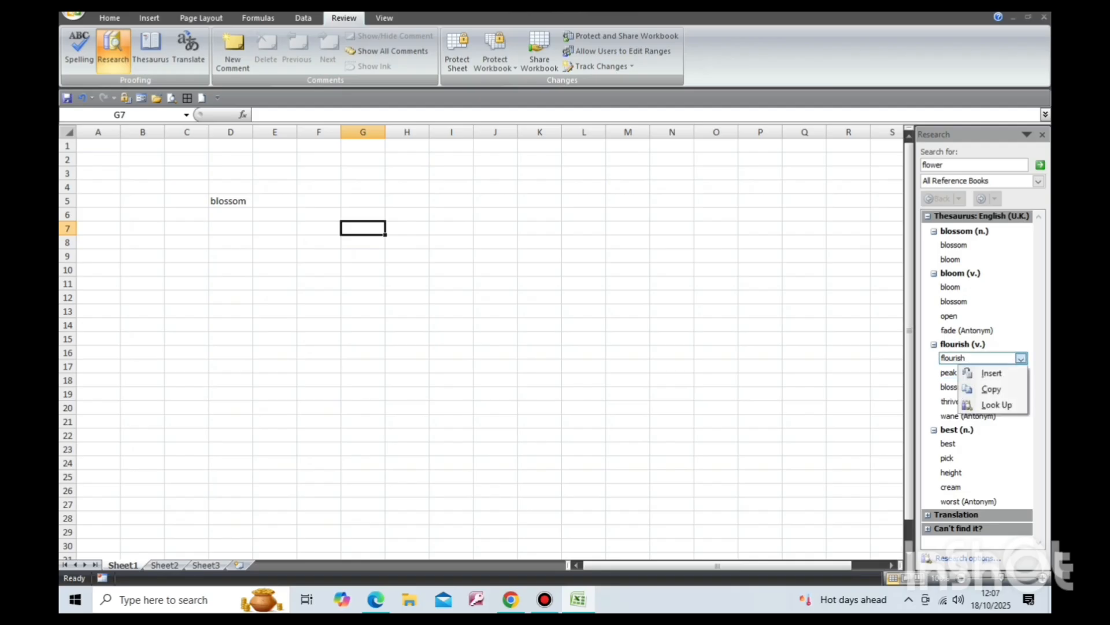
left_click(977, 371)
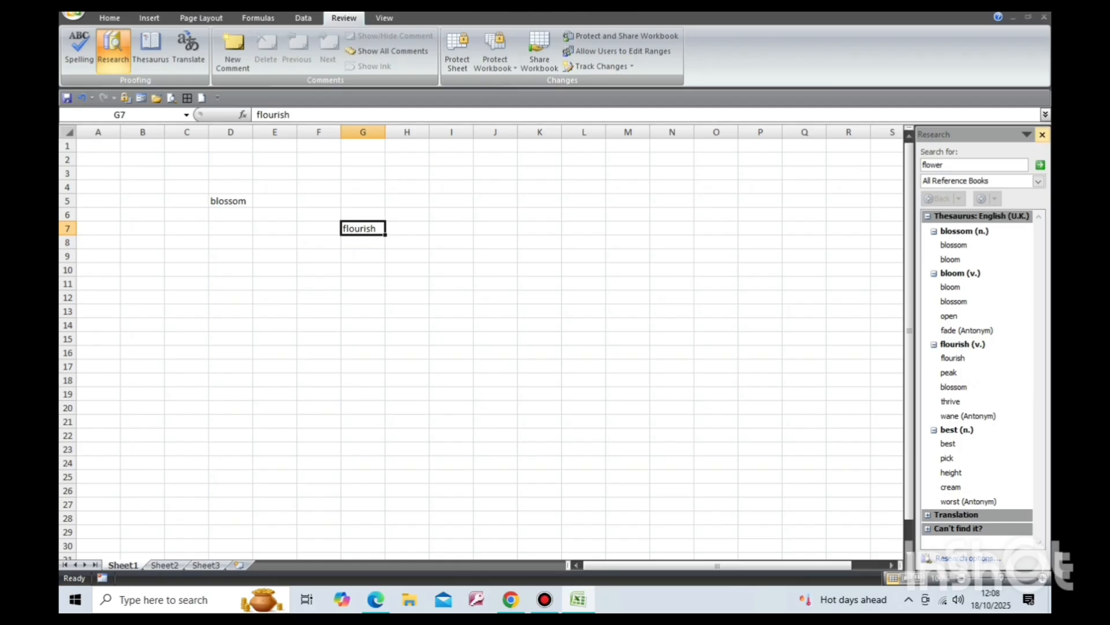
left_click(1043, 135)
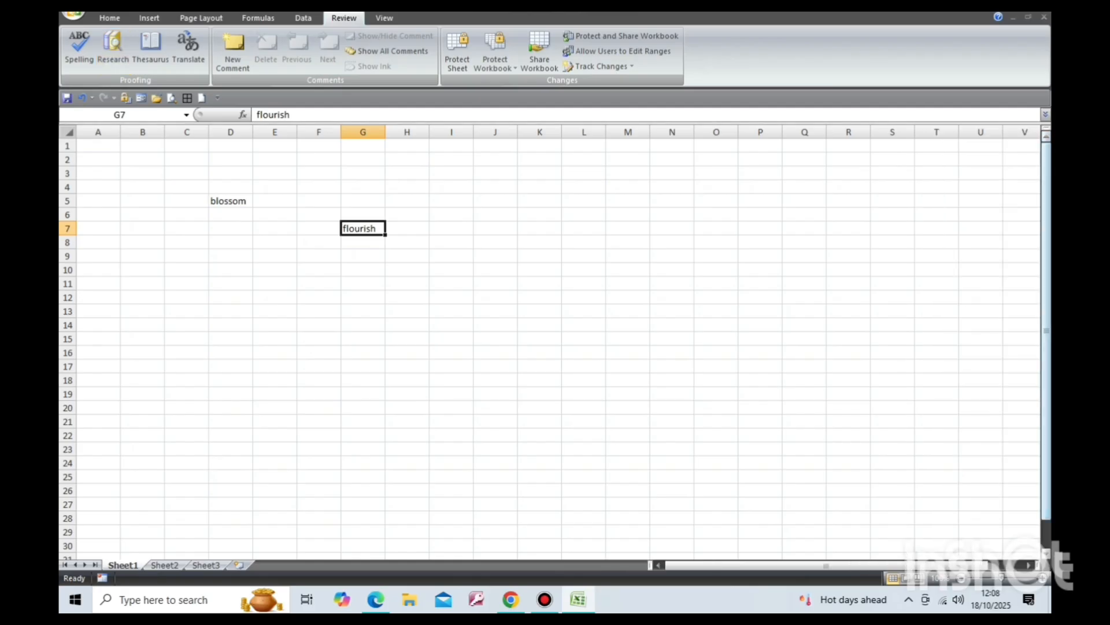
Open a translation lookup for 'flower' from English (U.S.) to French (France).
left_click(274, 255)
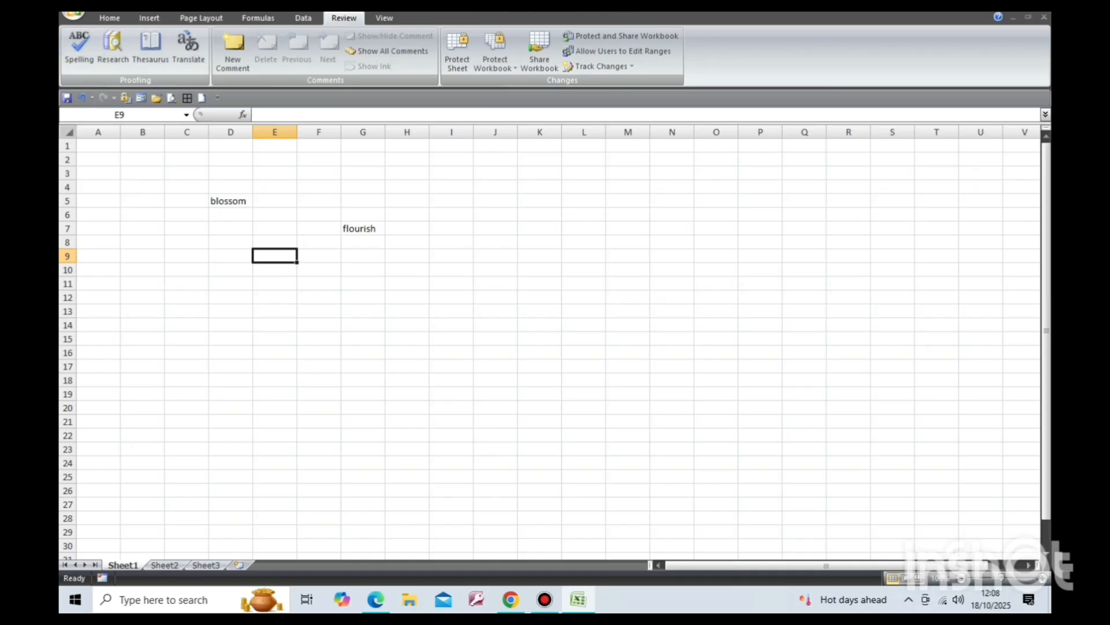
left_click(113, 49)
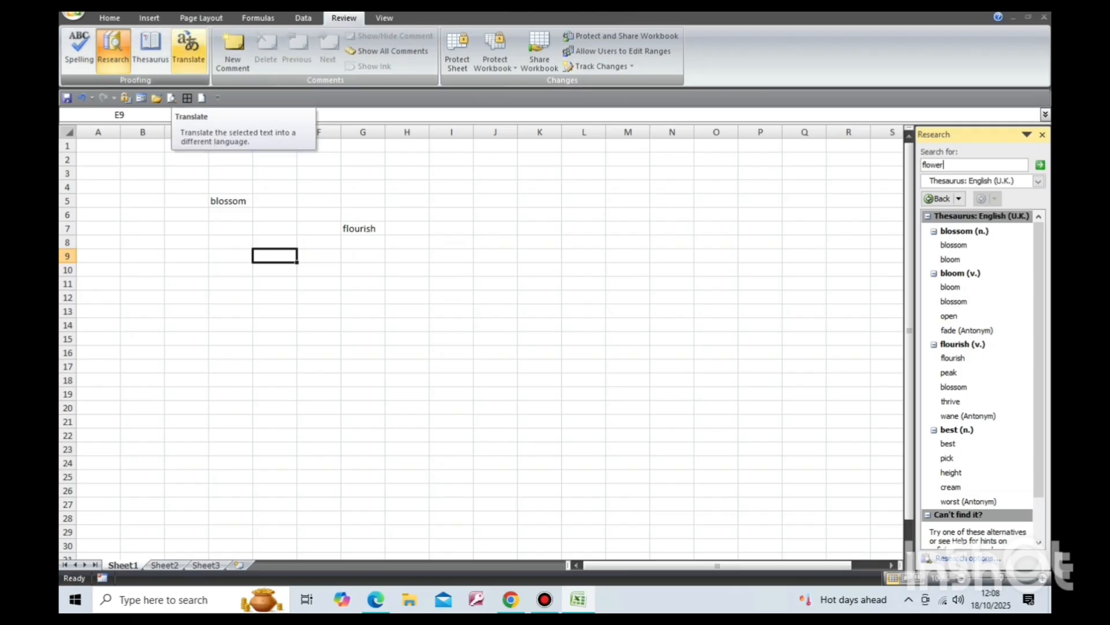
left_click(189, 46)
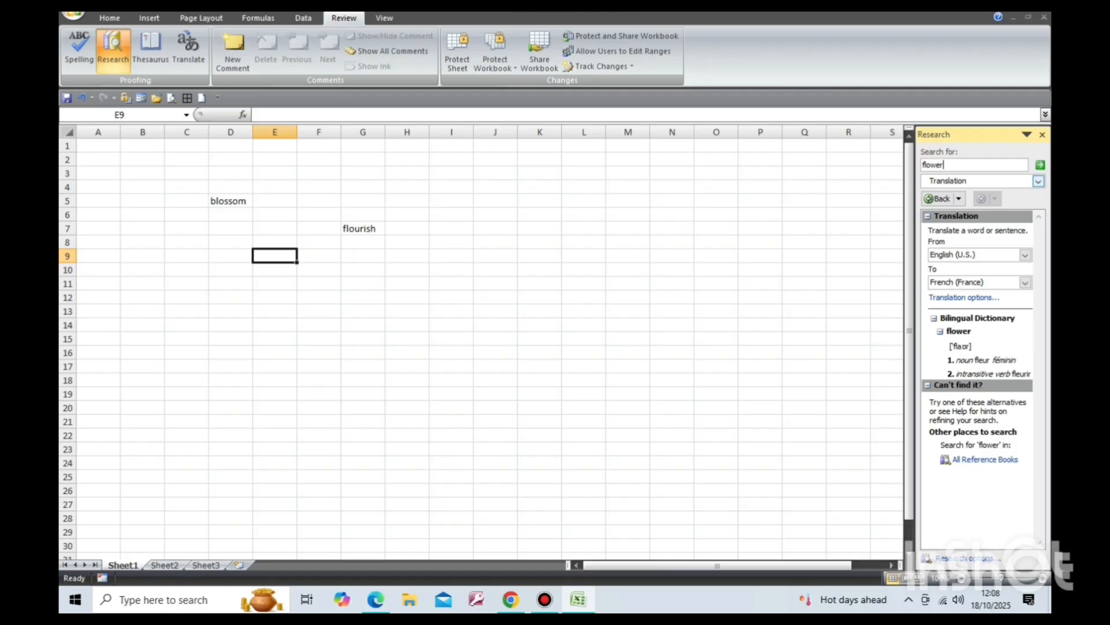
left_click(1039, 181)
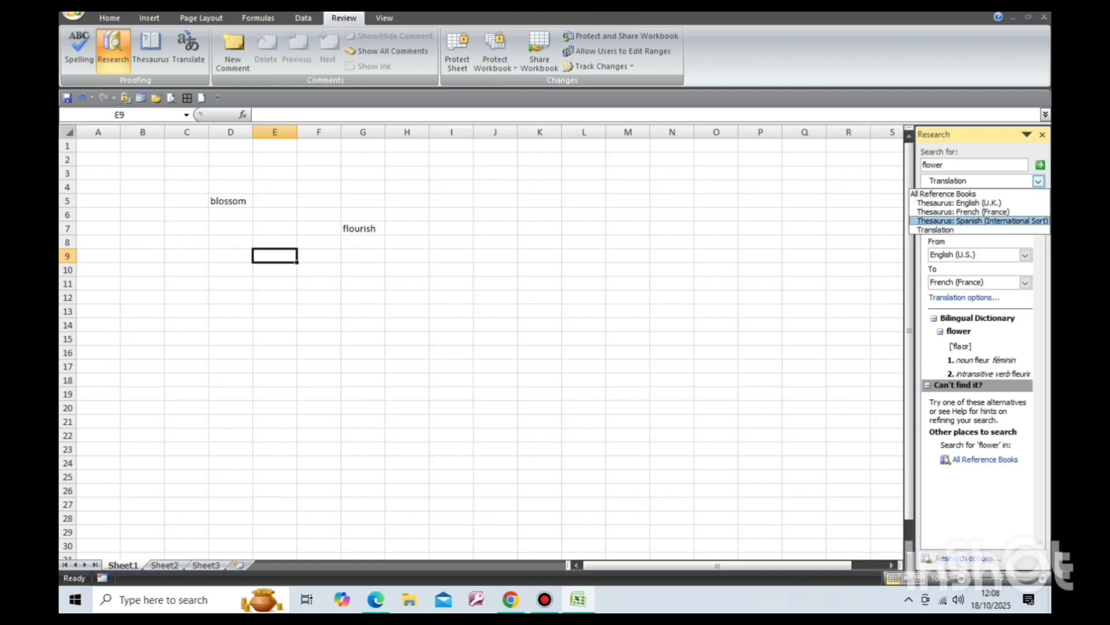
left_click(943, 230)
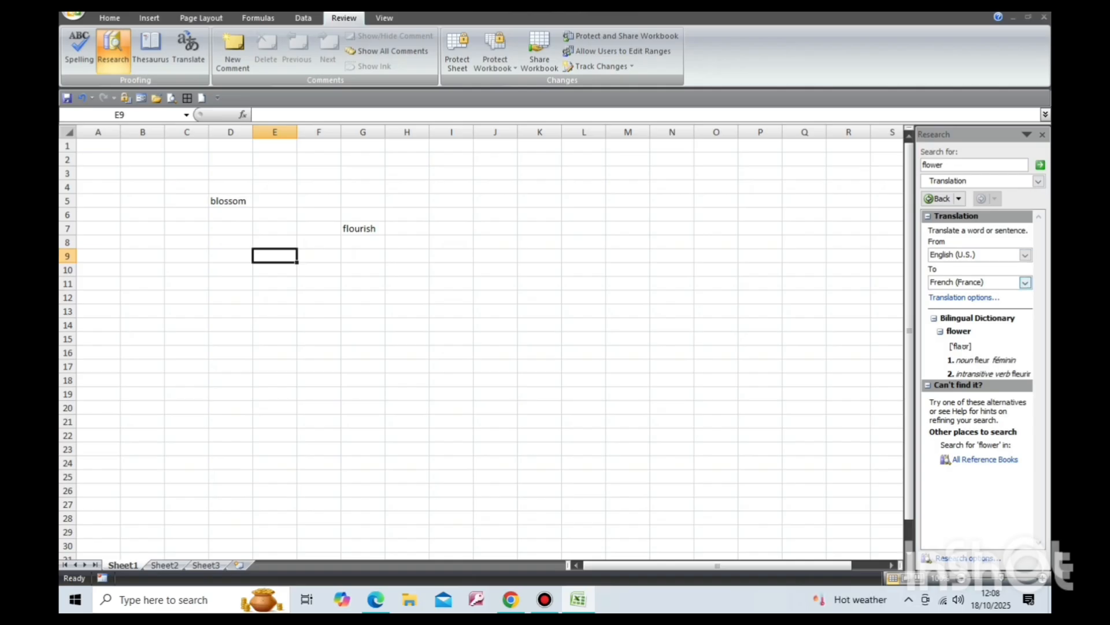
left_click(1025, 282)
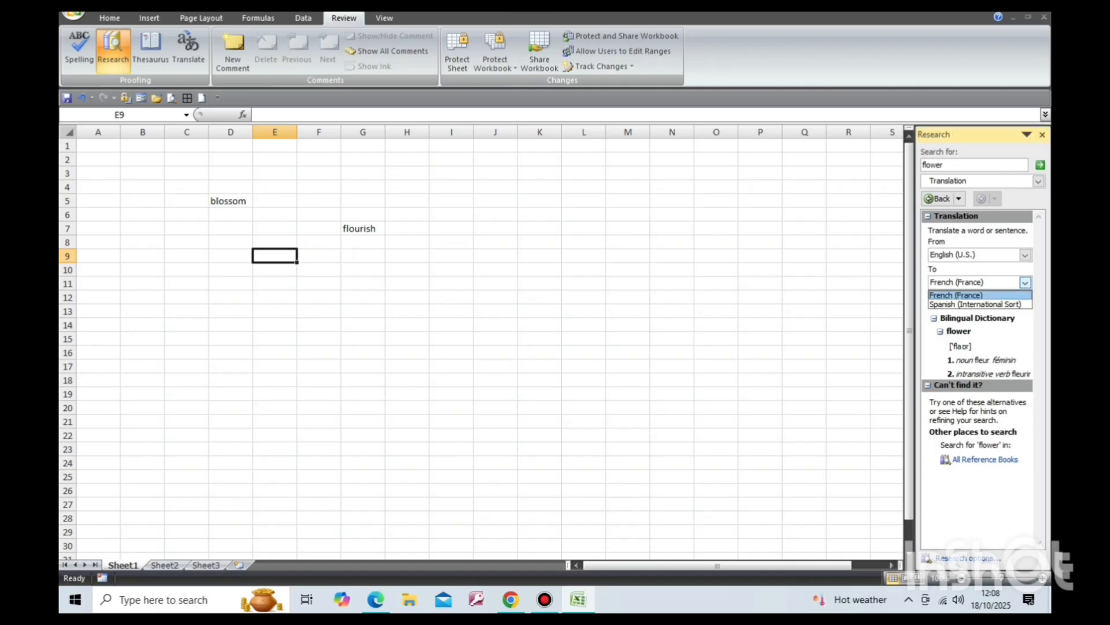
left_click(960, 296)
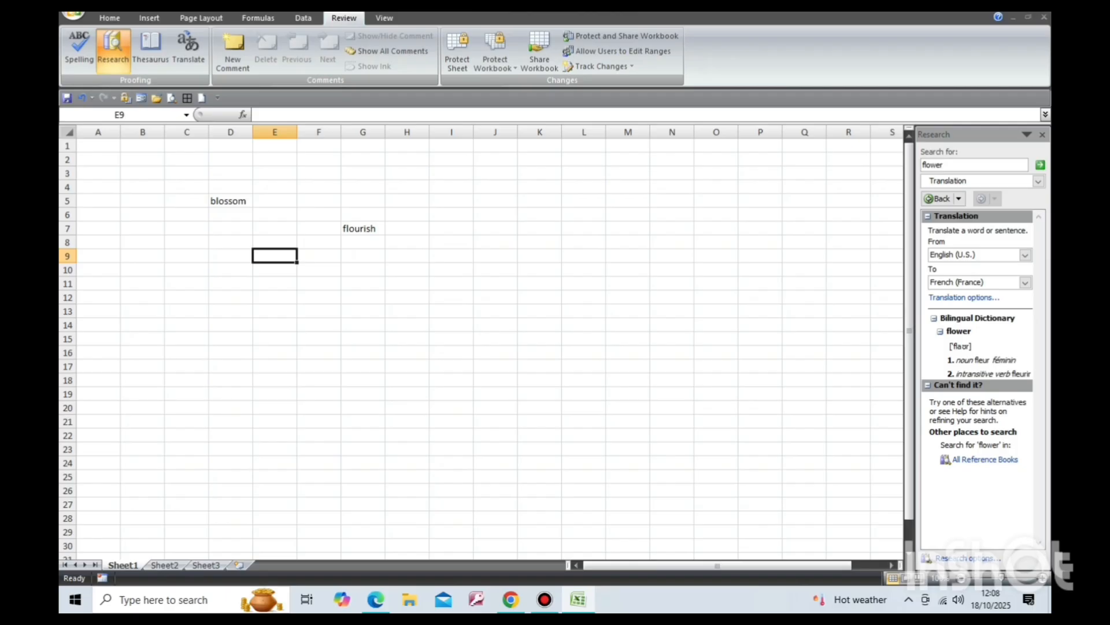
Switch the lookup back to All Reference Books and close the Research pane.
left_click_drag(1006, 360, 1016, 360)
left_click(1016, 359)
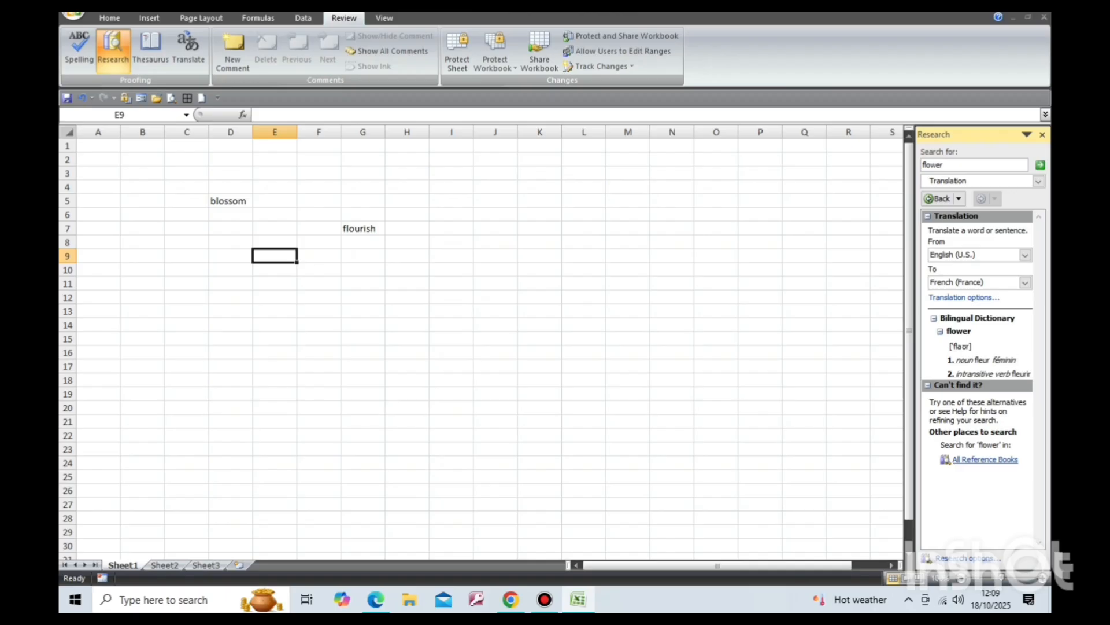
left_click(986, 459)
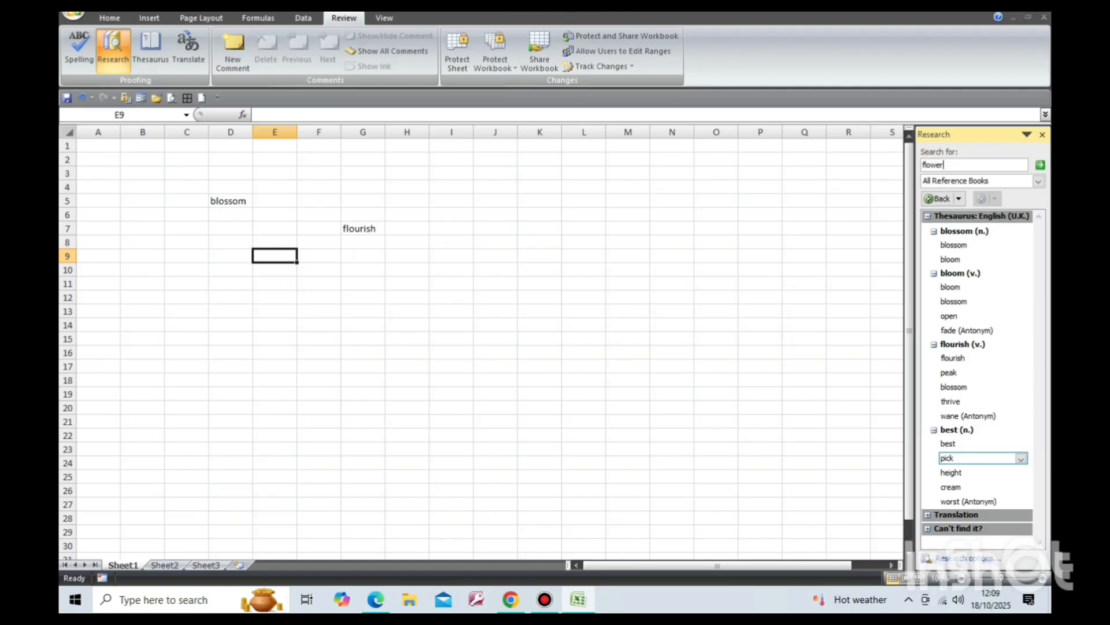
left_click(964, 165)
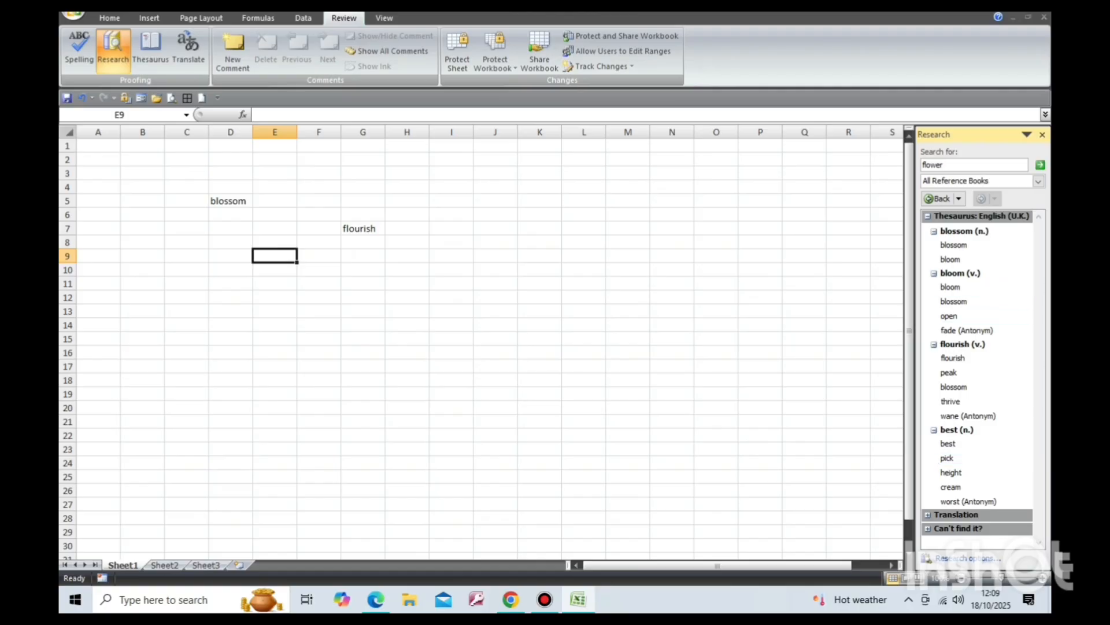
left_click(1043, 135)
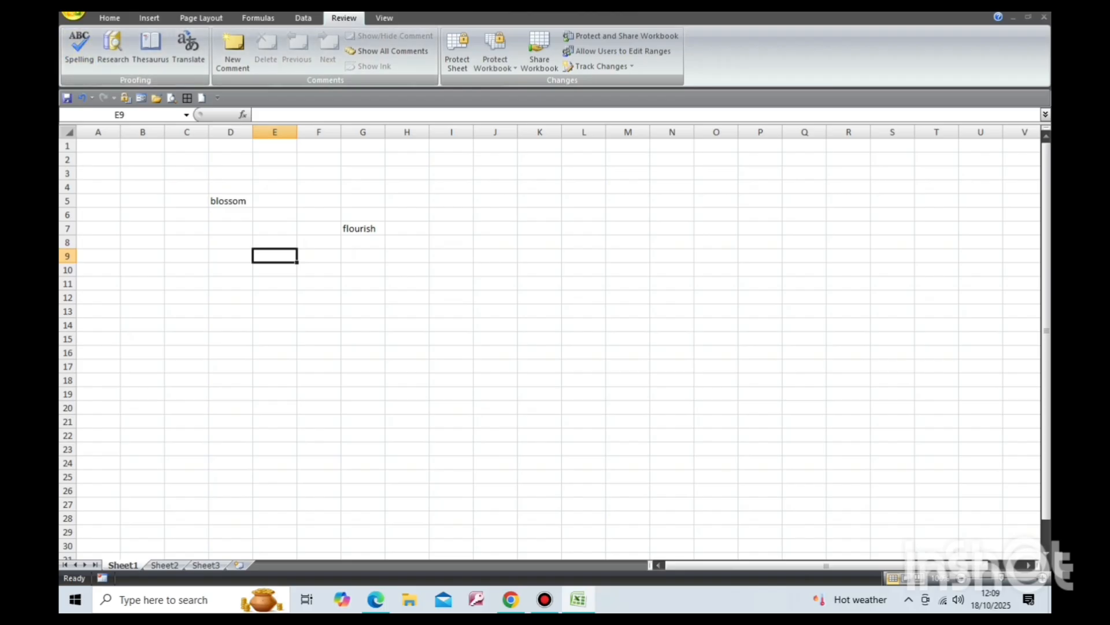
Open the recent workbook SABNOOR MAEKSHEET (Autosaved) from the recent documents list.
left_click(74, 14)
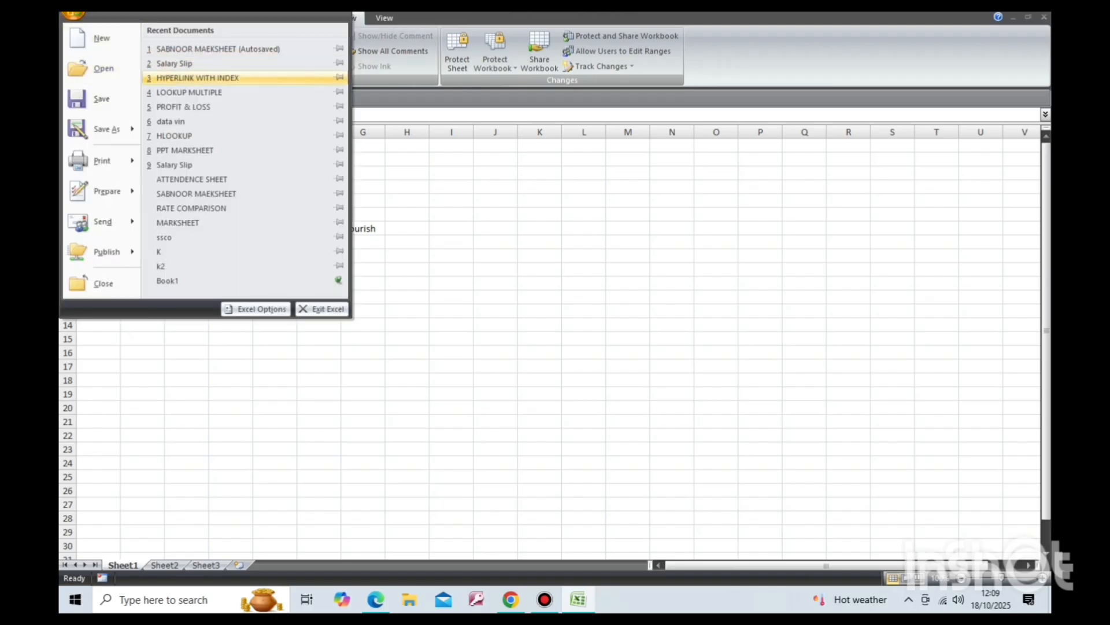
left_click(185, 63)
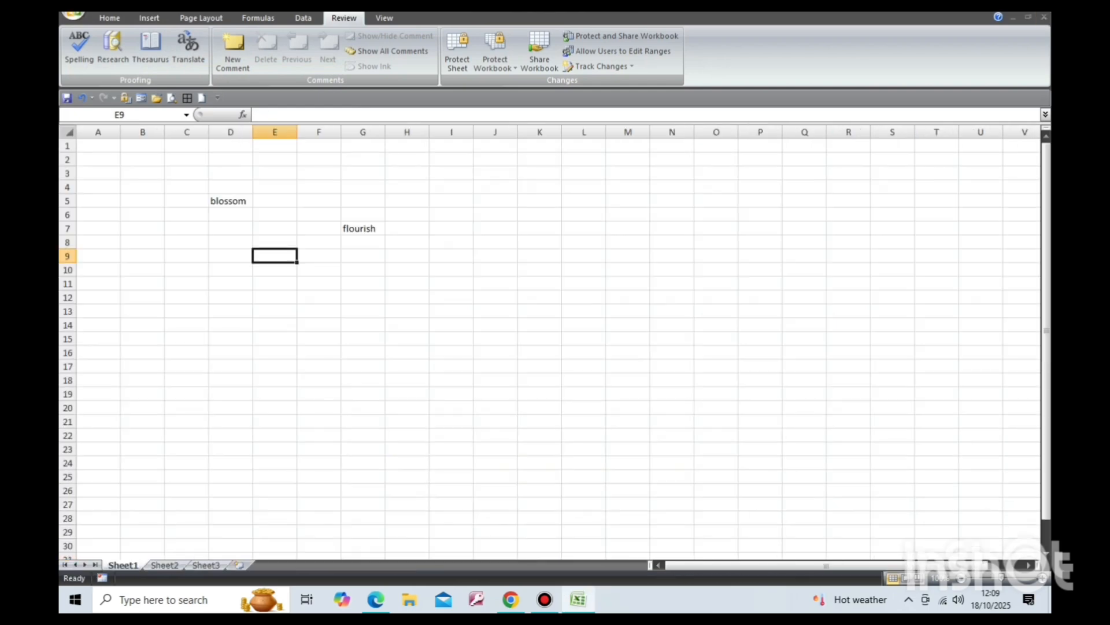
left_click(74, 15)
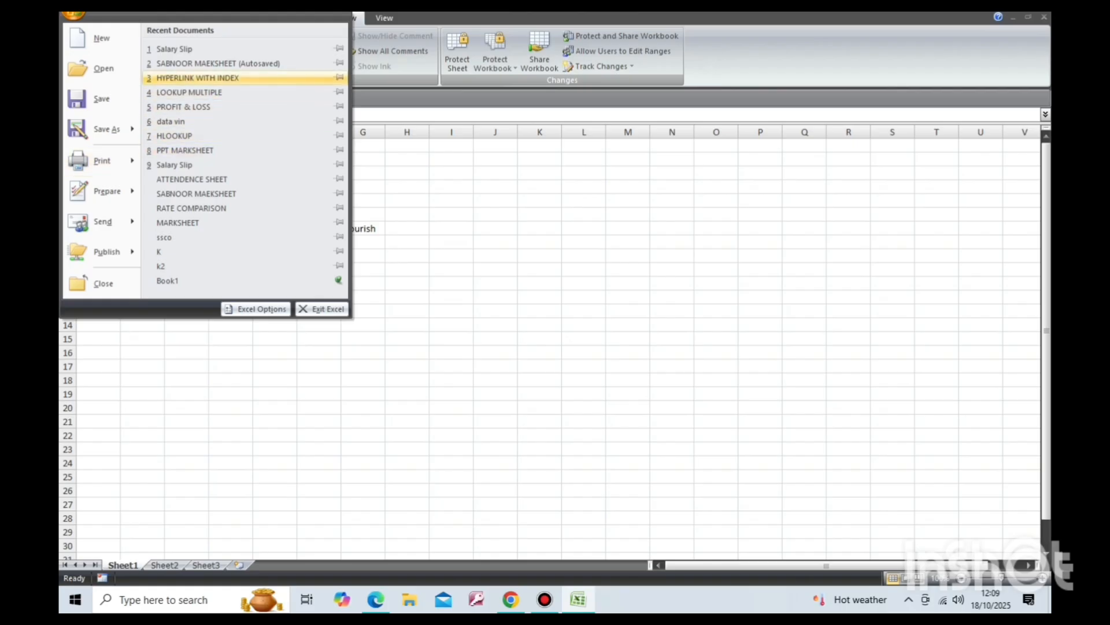
left_click(218, 63)
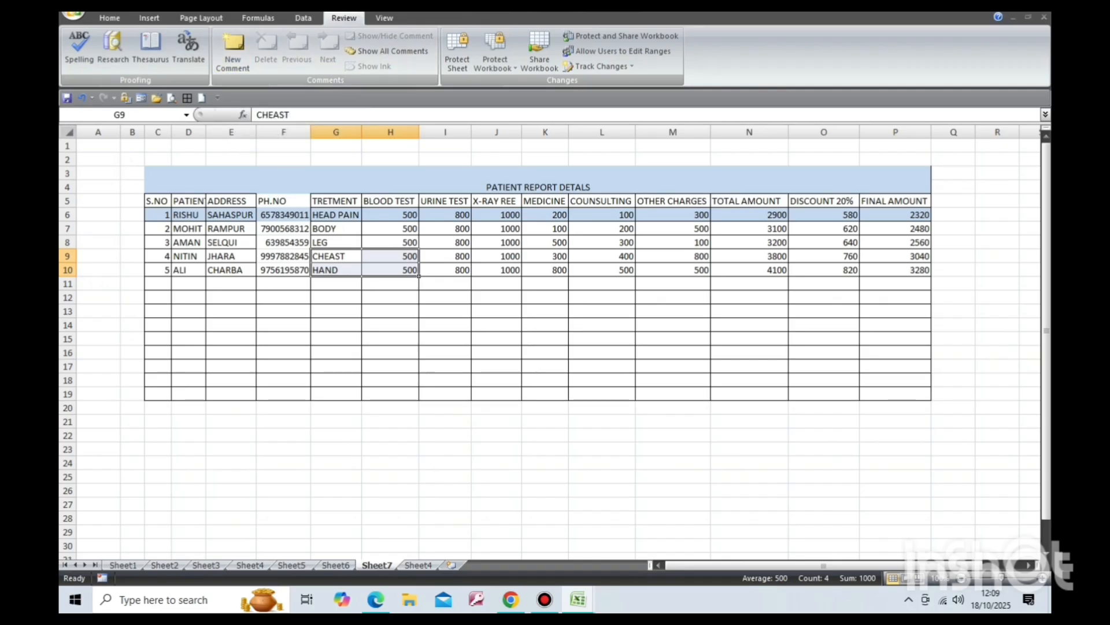
Add a comment to cell P6 reading 'is not correct plz check'.
left_click(896, 214)
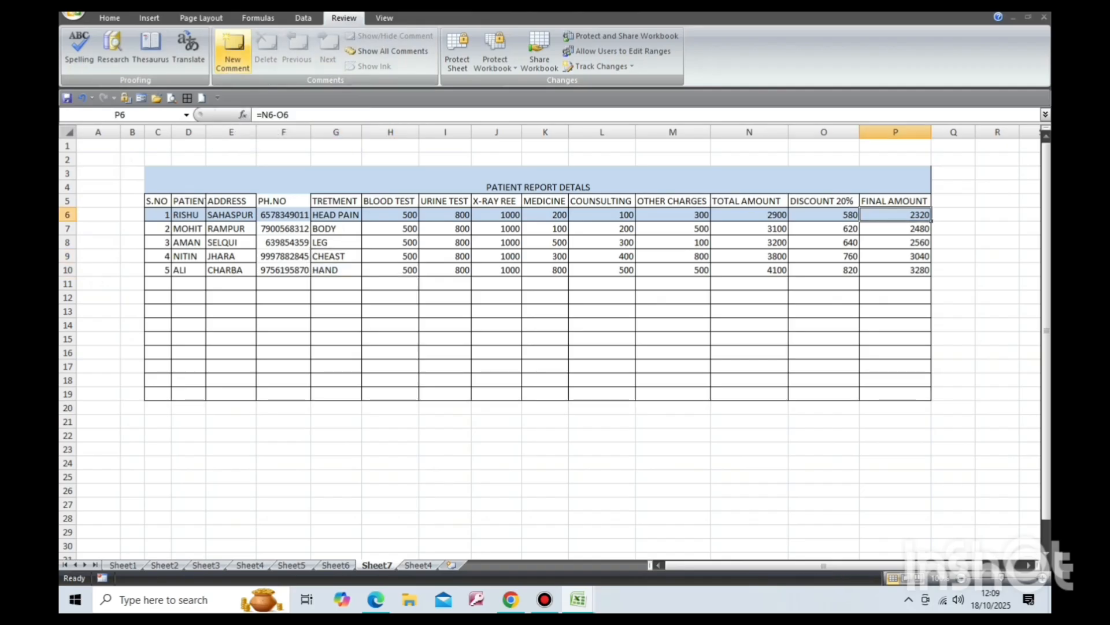
left_click(233, 52)
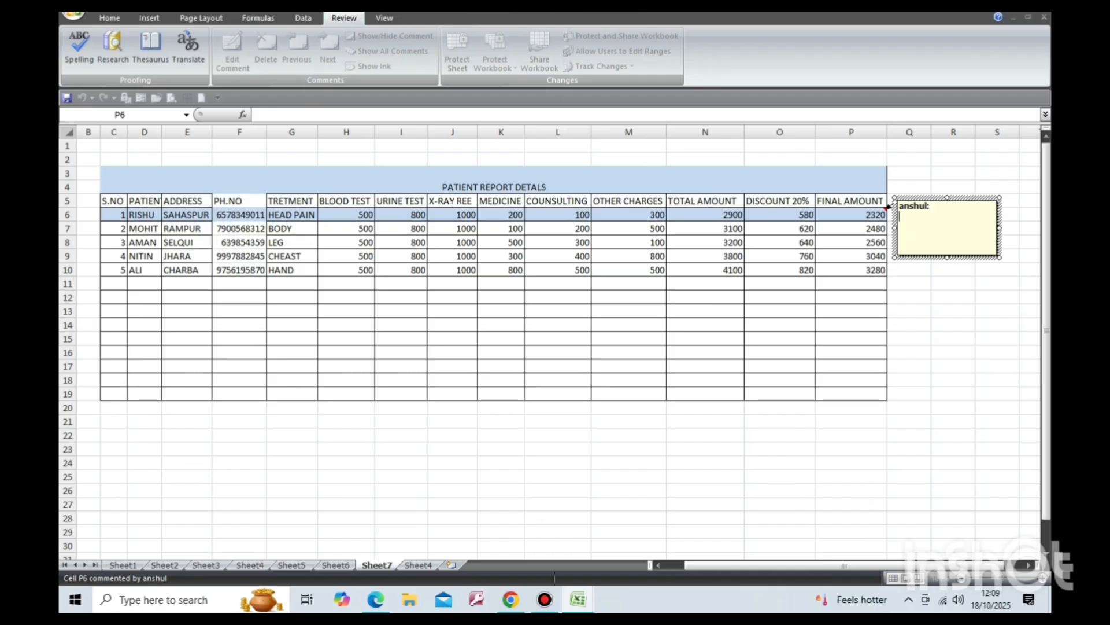
type("is not correct")
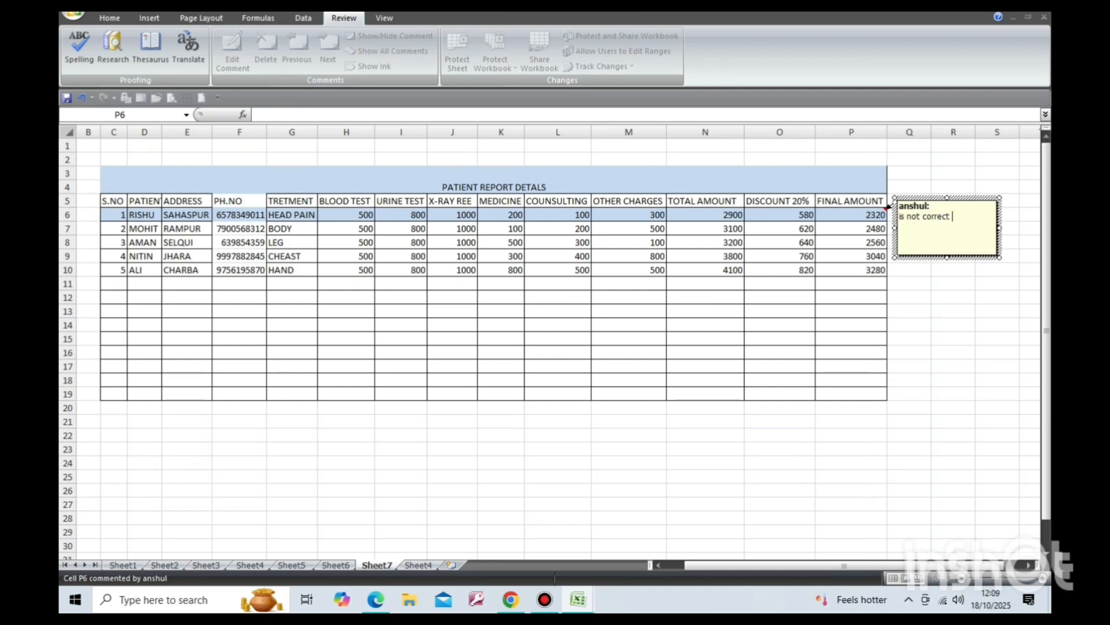
type(" plz check")
left_click(909, 325)
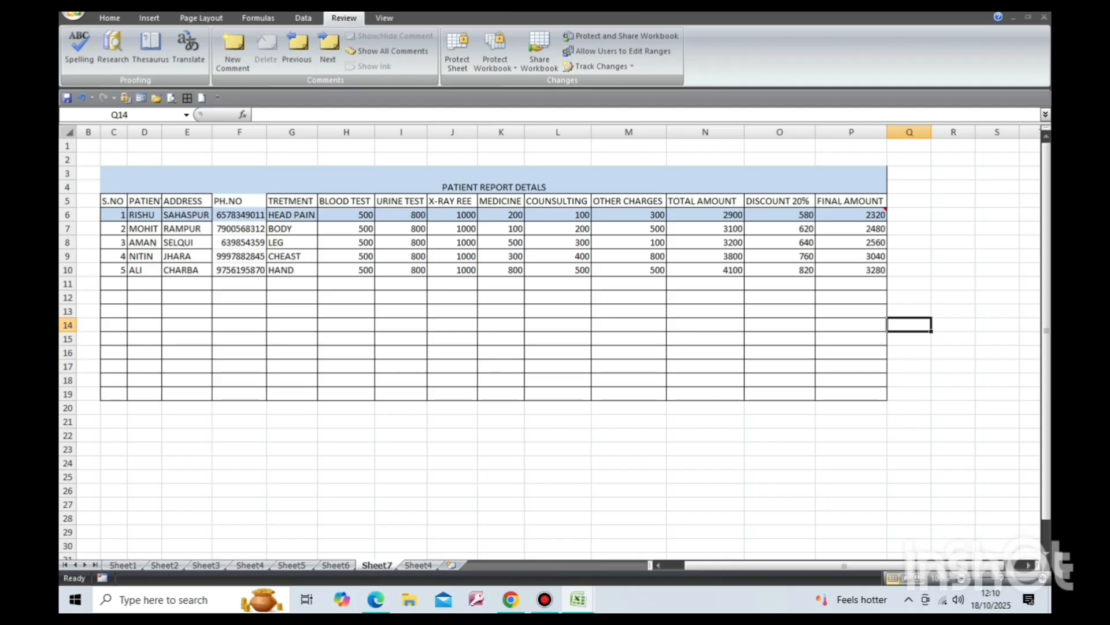
Add a comment to cell L7 reading 'consulting fee is not as same'.
left_click(558, 228)
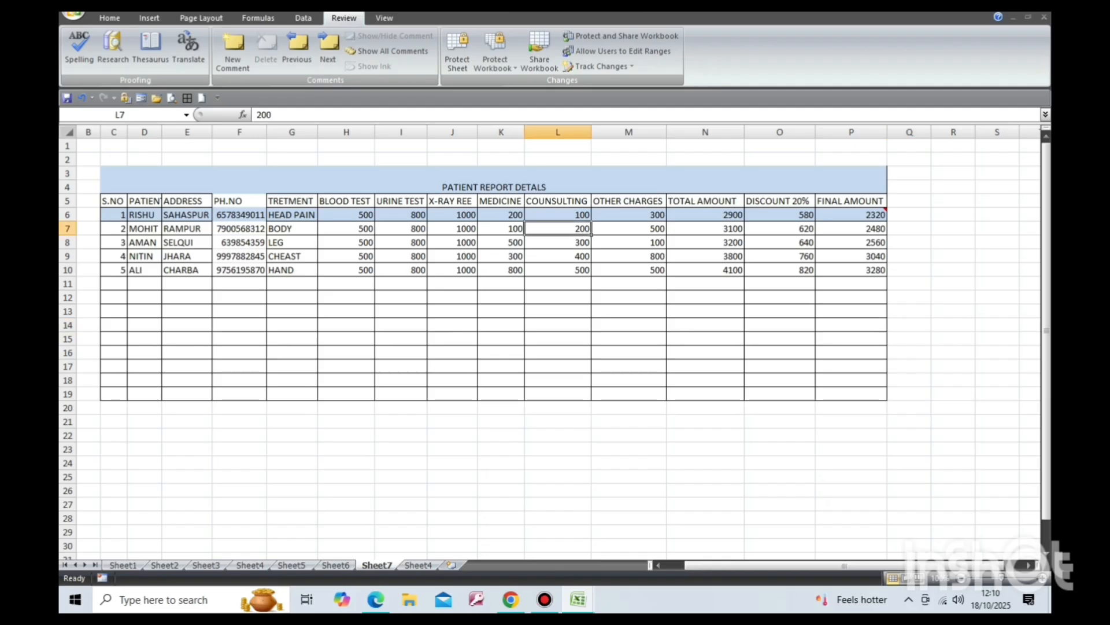
left_click(233, 46)
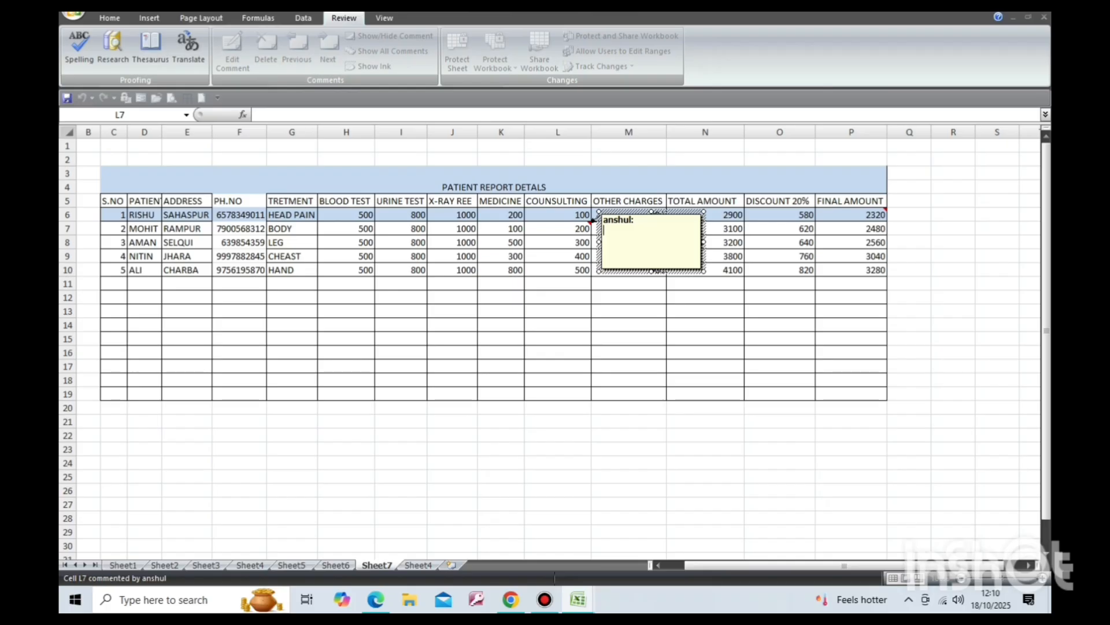
type("consulting")
type("fee ")
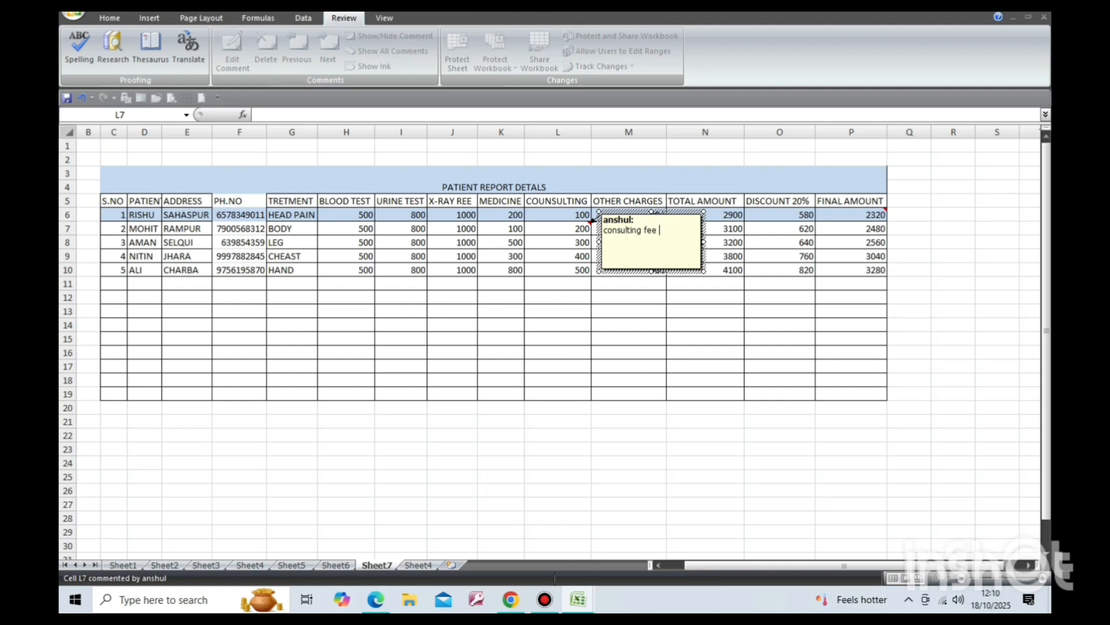
type("is not as same")
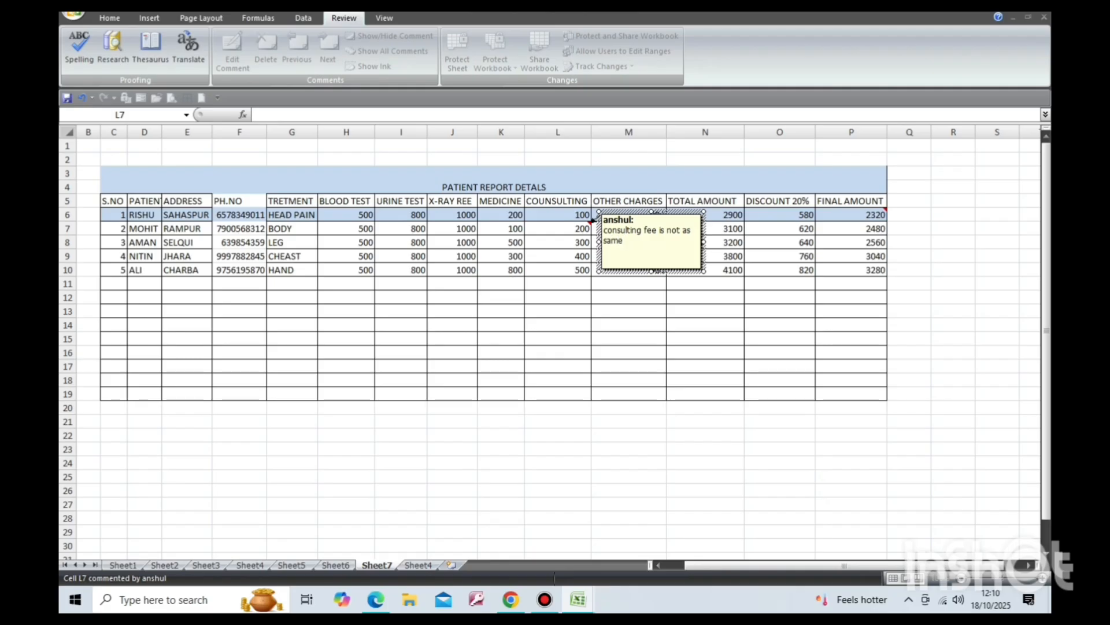
left_click(705, 339)
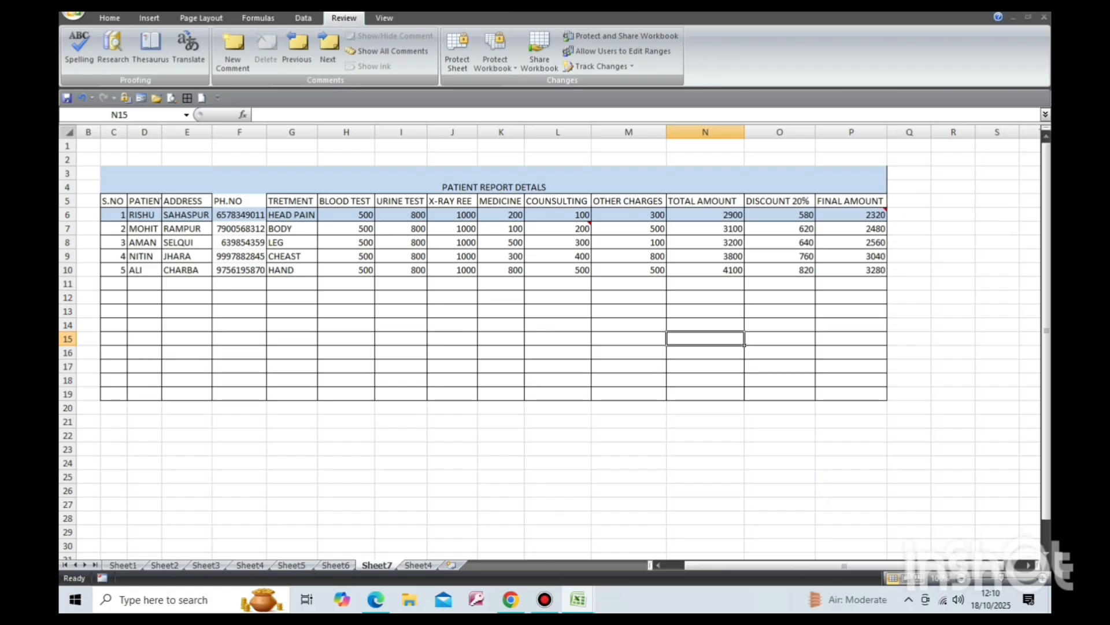
Step through the sheet's comments from cell P6 using Previous and Next, continuing from the workbook's beginning each time.
left_click(851, 215)
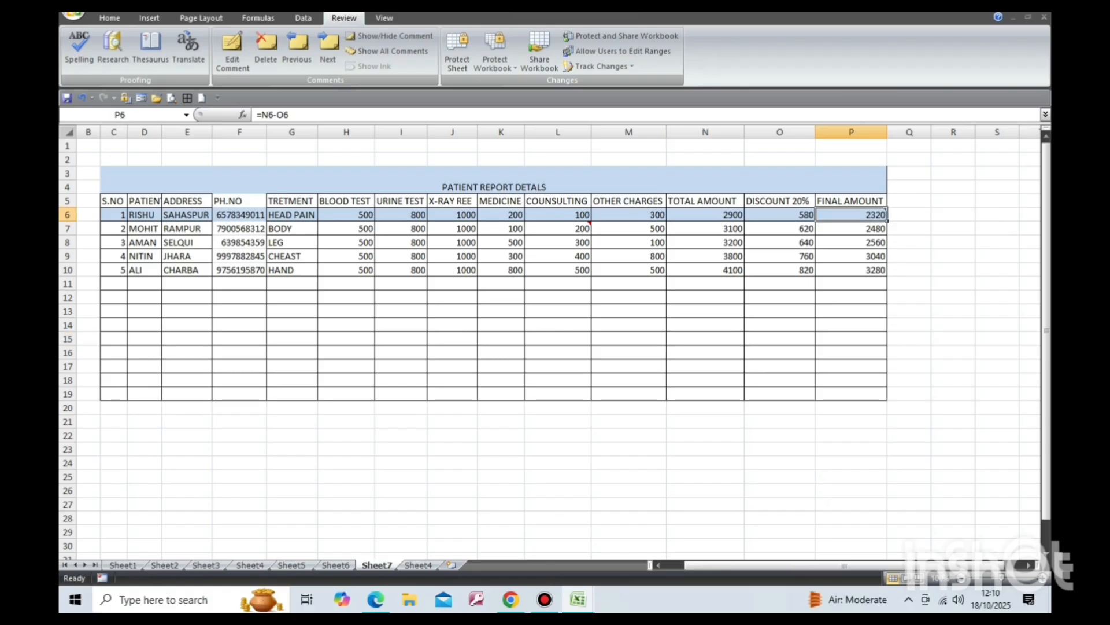
mouse_move(851, 215)
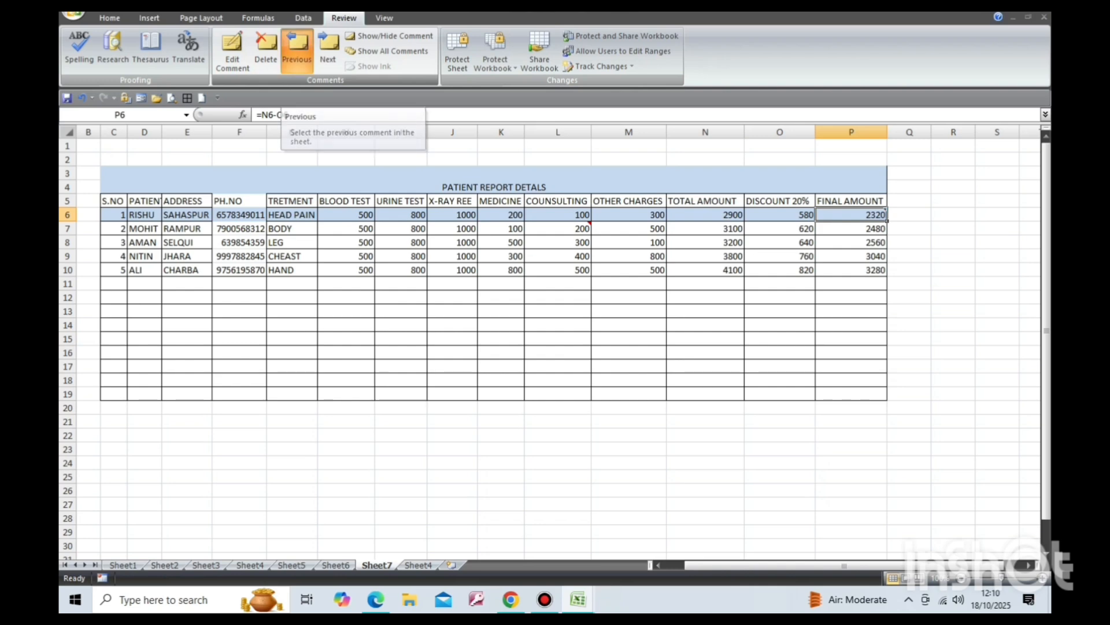
left_click(297, 49)
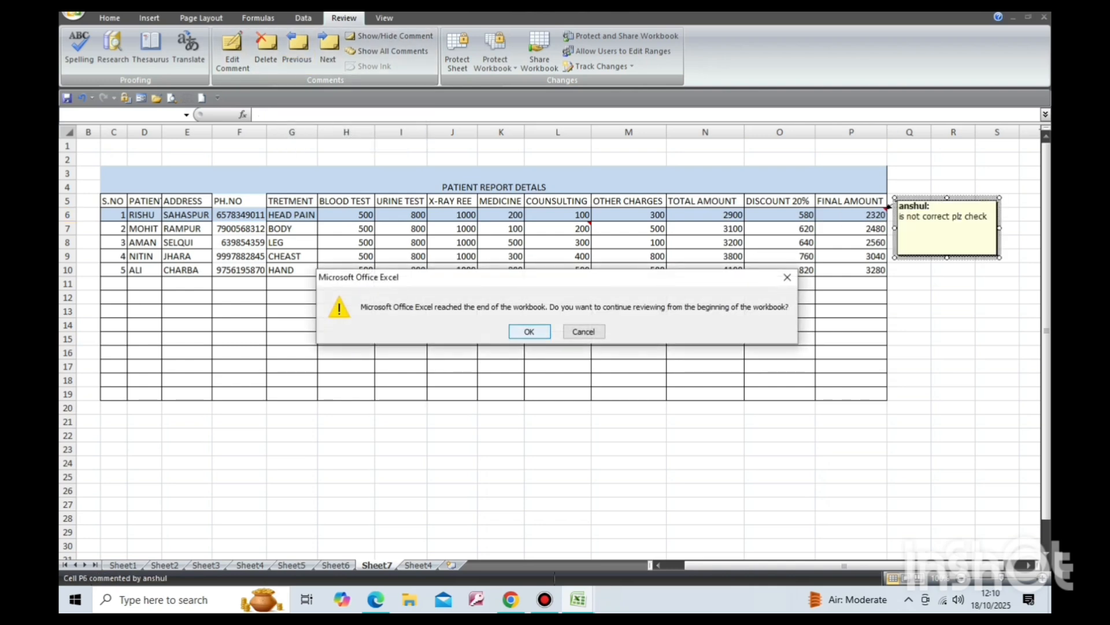
key("Return")
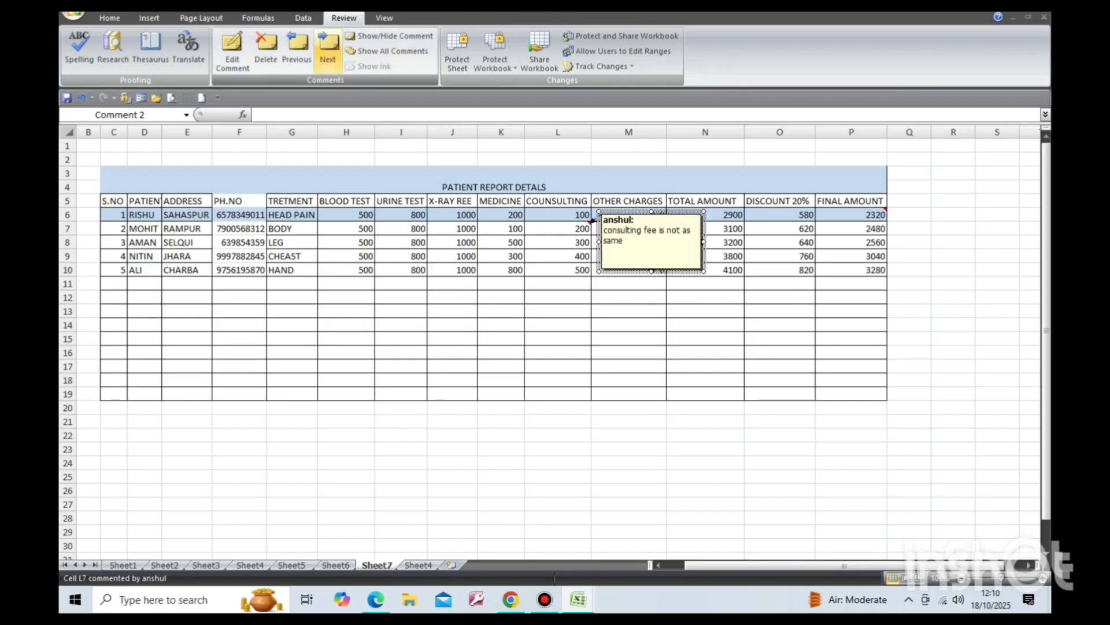
left_click(328, 46)
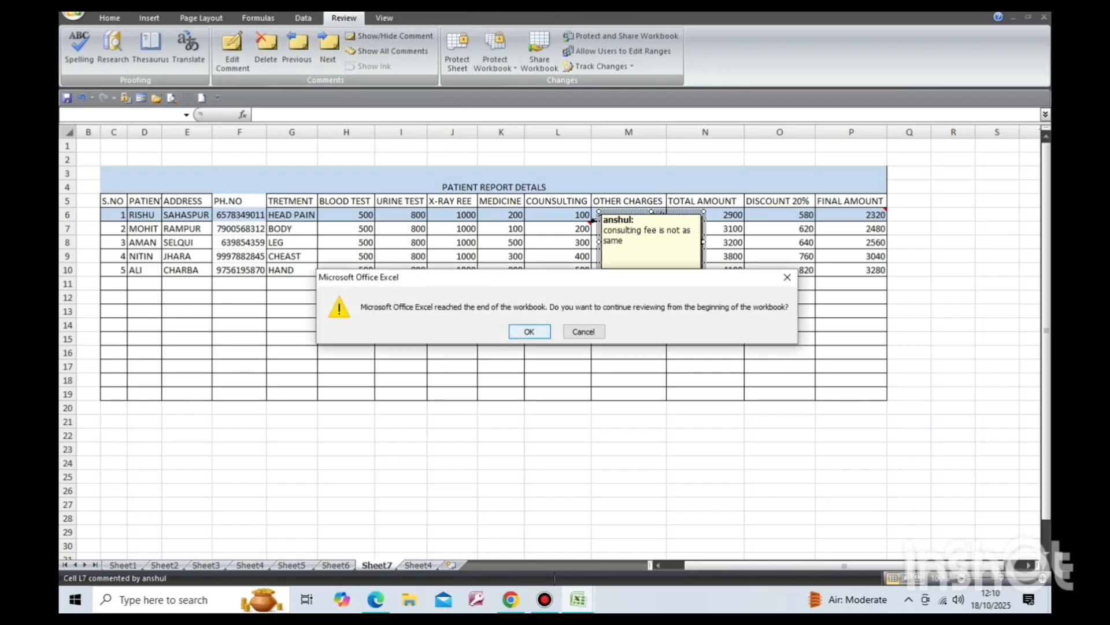
key("Return")
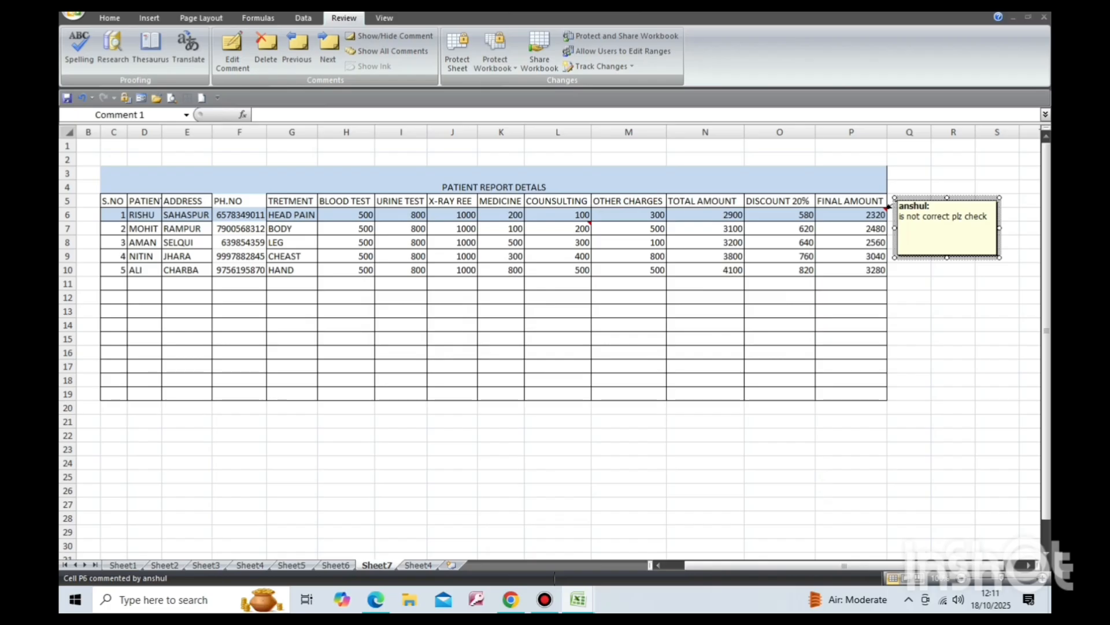
Delete the comment on cell L7.
left_click(296, 46)
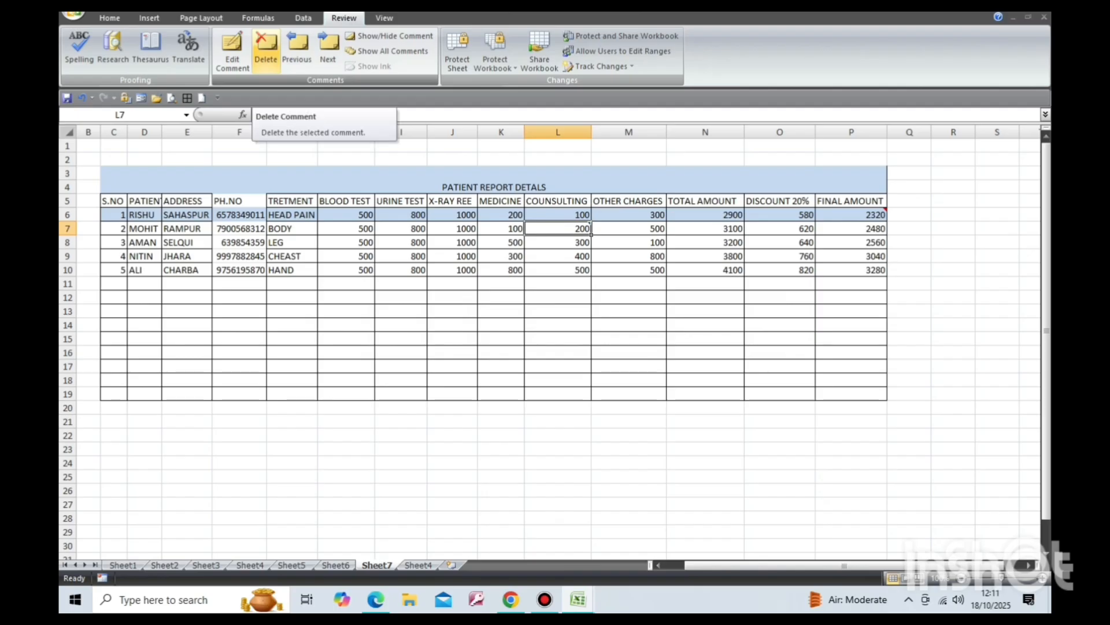
left_click(266, 47)
left_click(629, 325)
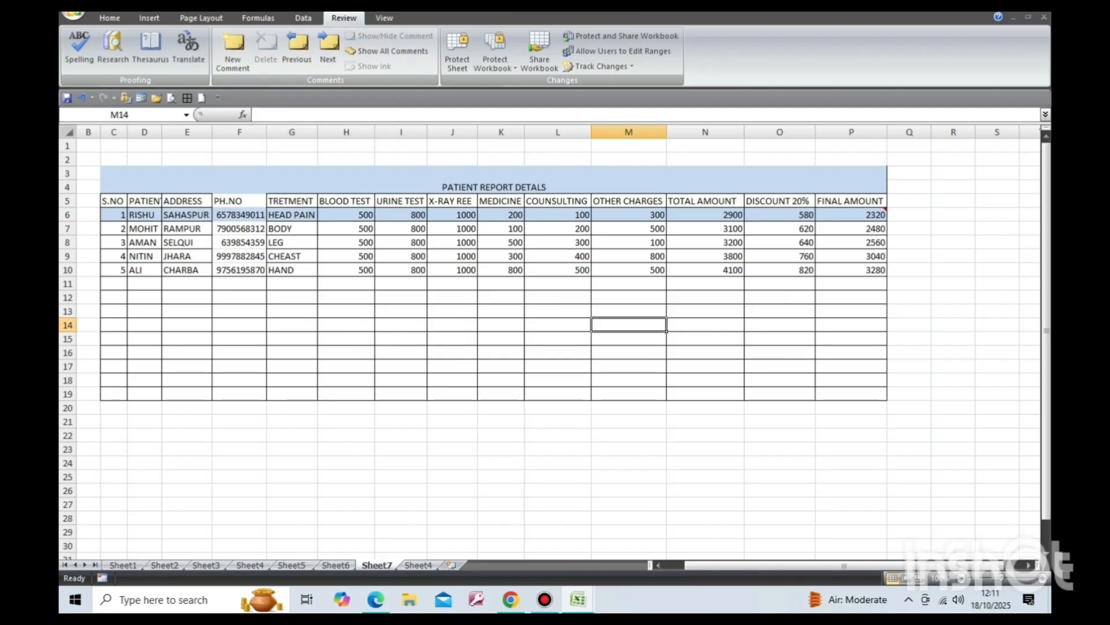
Insert a new, empty comment on cell L7.
left_click(558, 229)
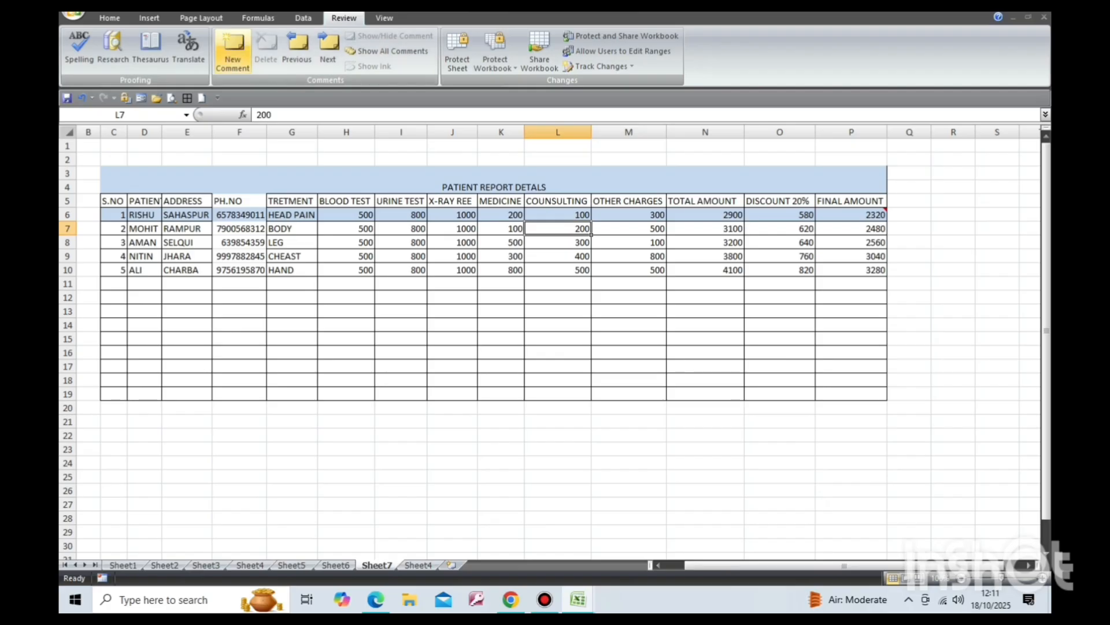
left_click(233, 49)
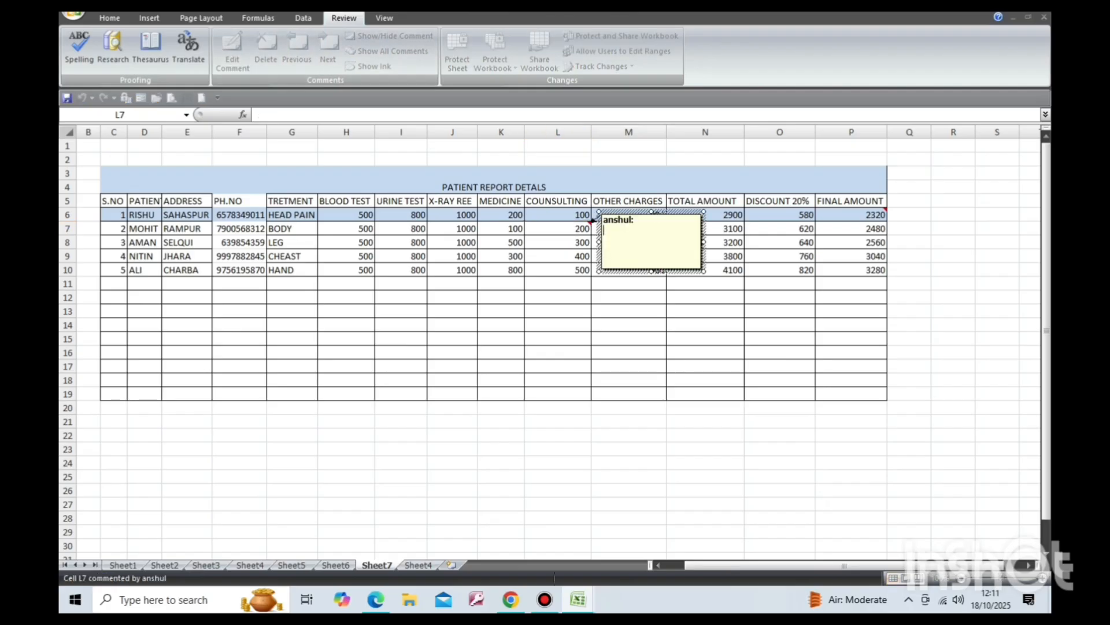
left_click(629, 325)
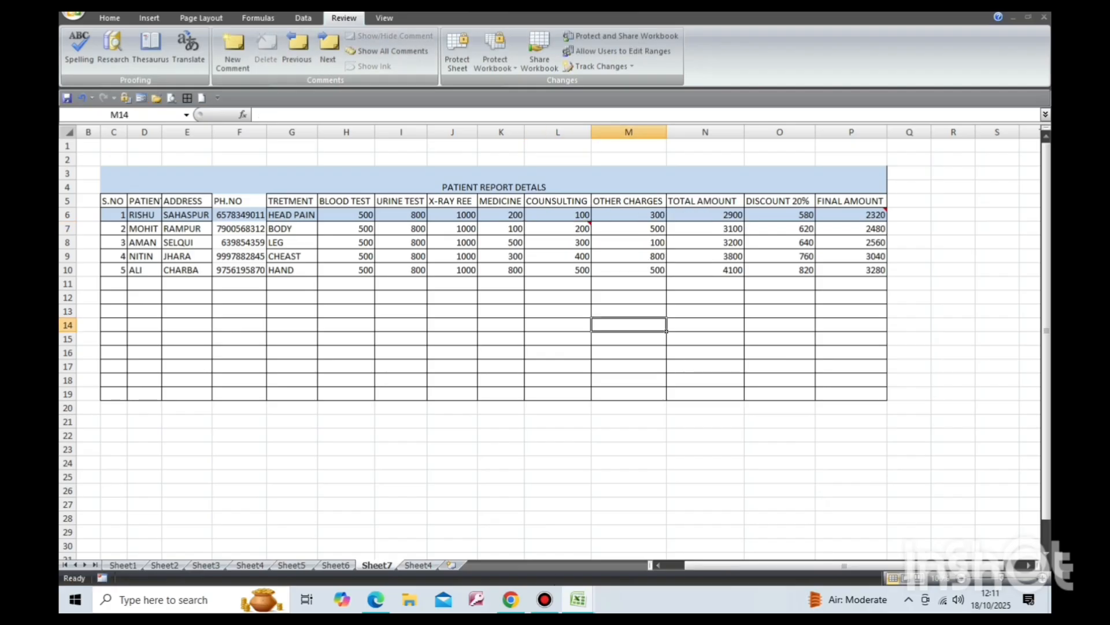
Show all comments on the sheet.
left_click(387, 51)
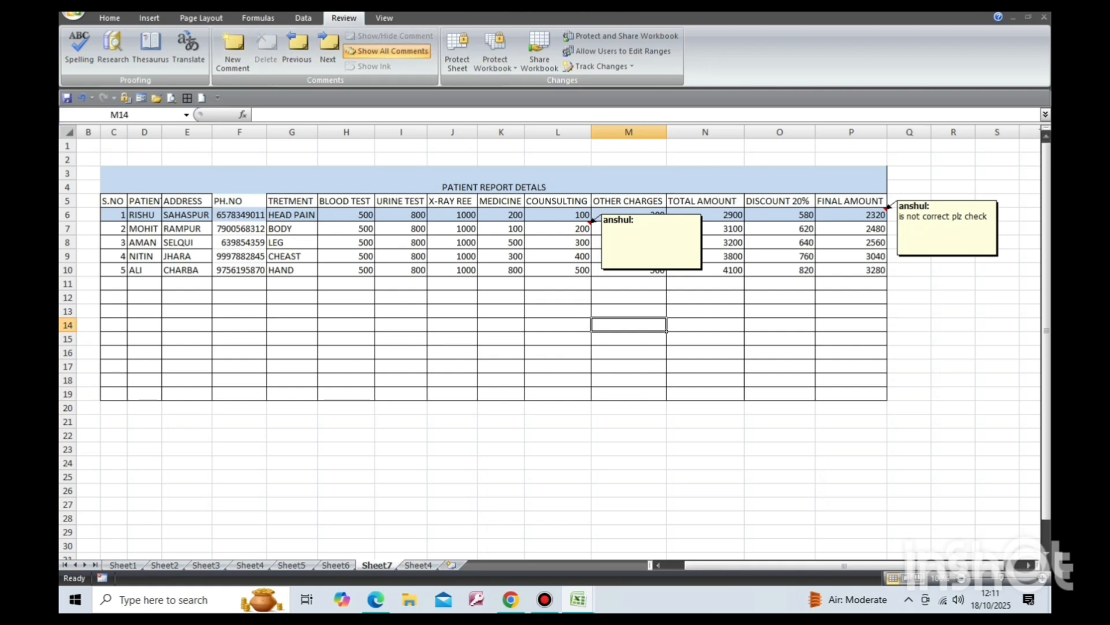
left_click(705, 394)
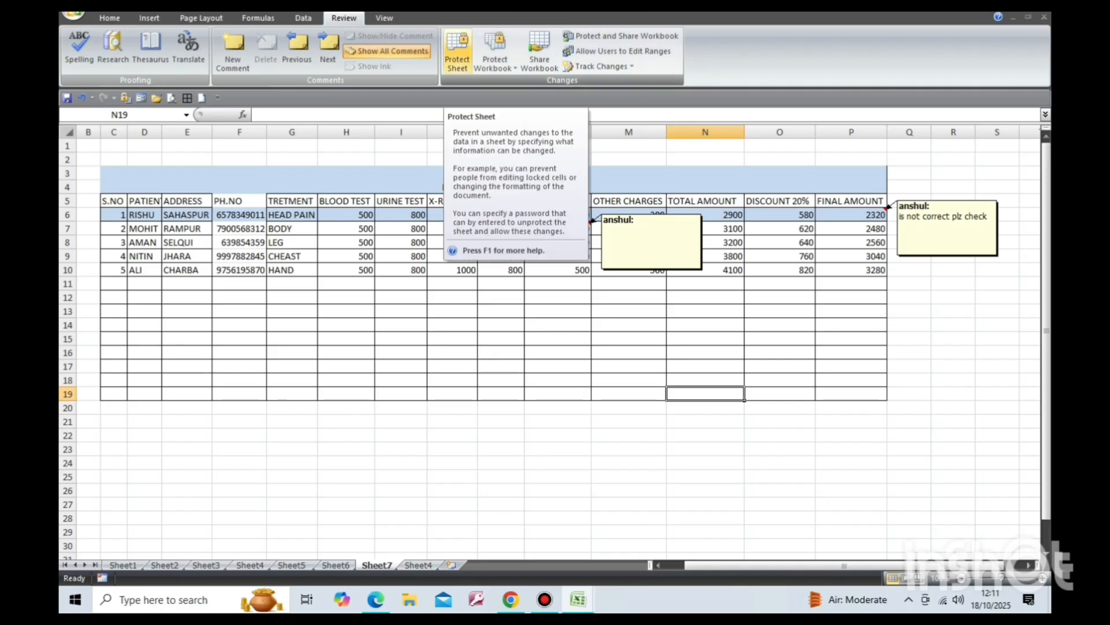
Protect the sheet with a password, entering it again to confirm.
left_click(457, 50)
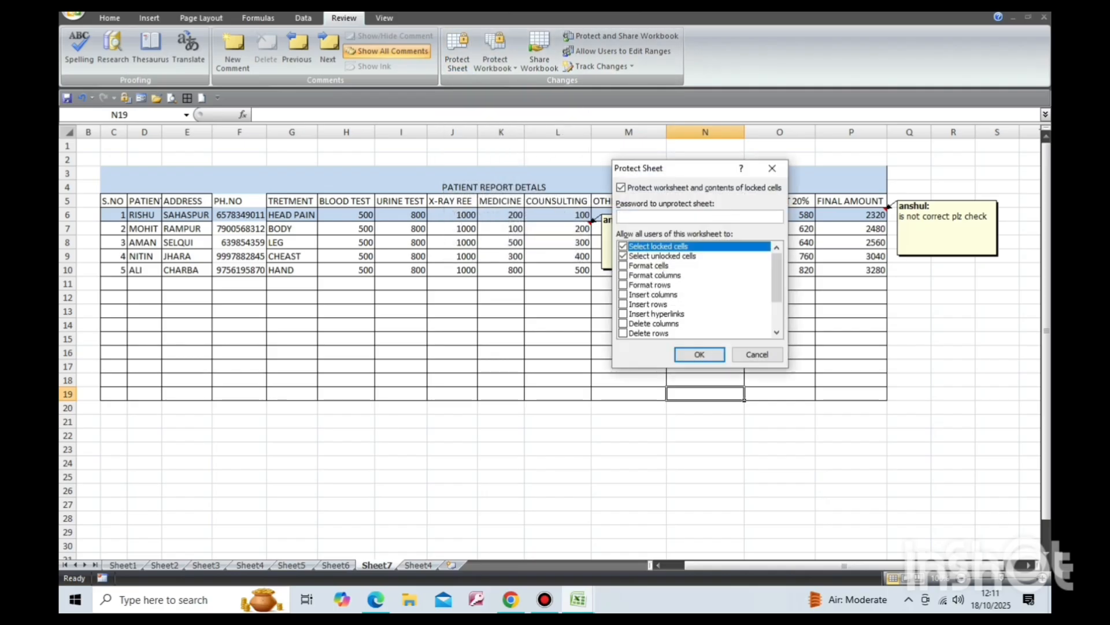
type("1234")
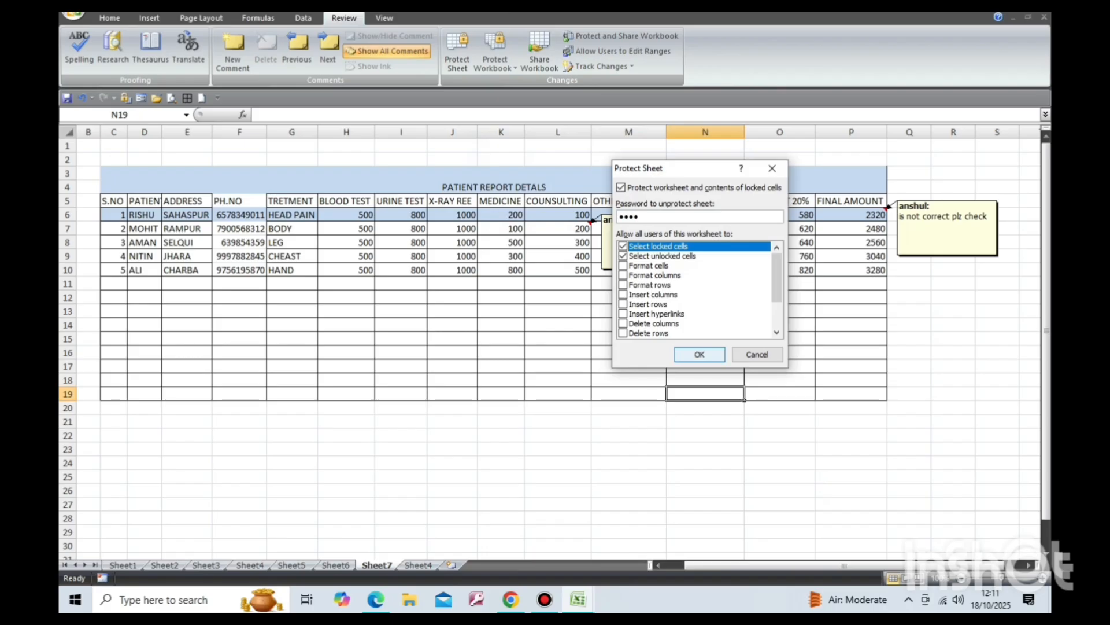
left_click(700, 355)
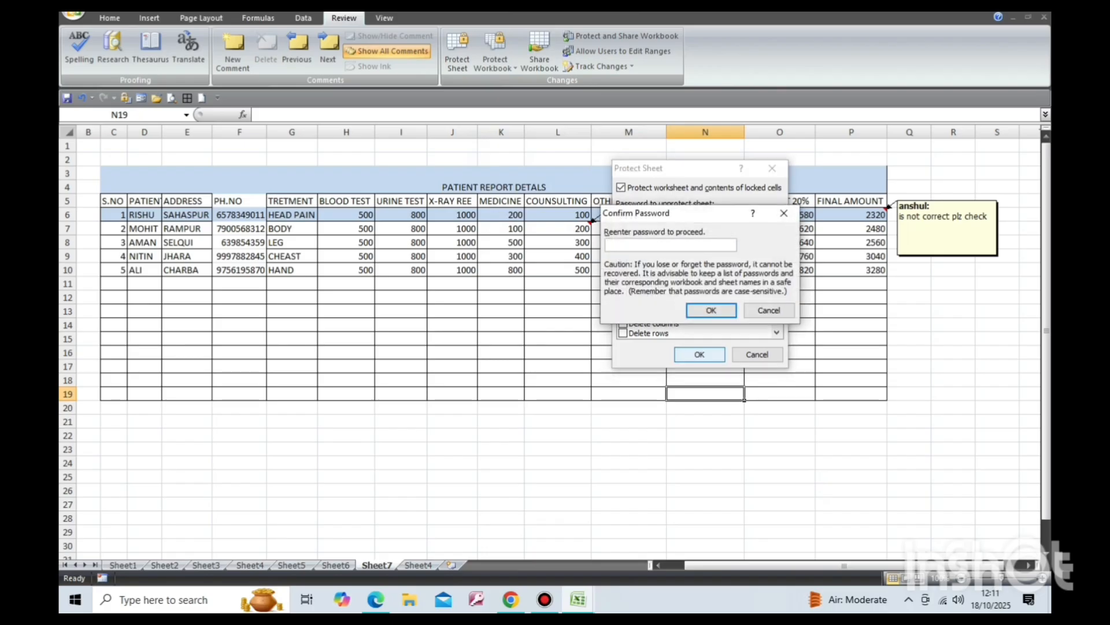
type("1234")
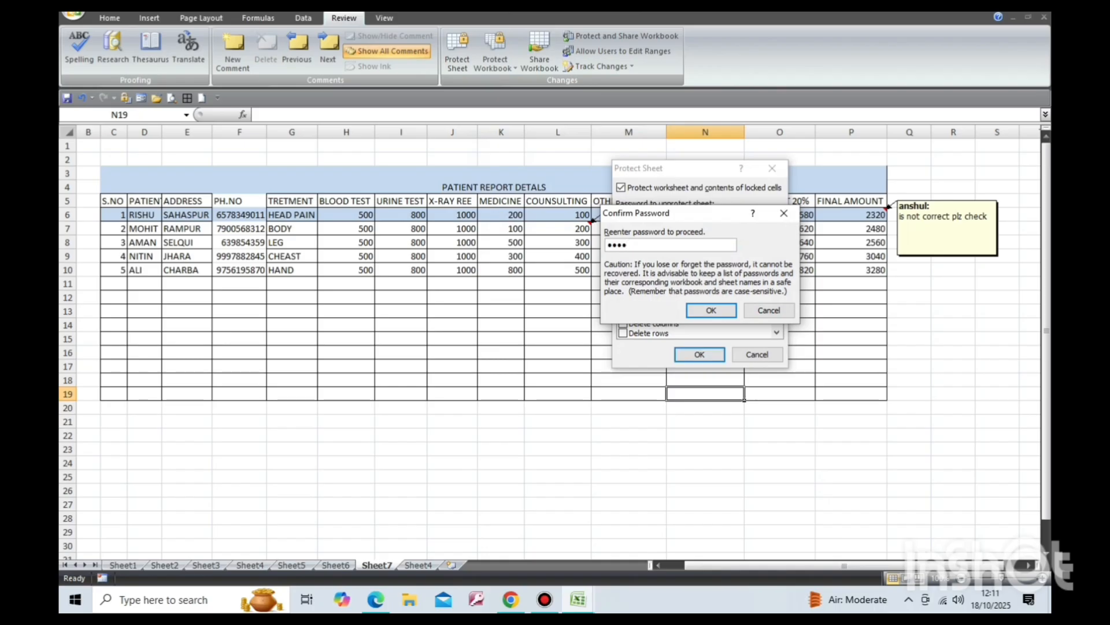
key("Return")
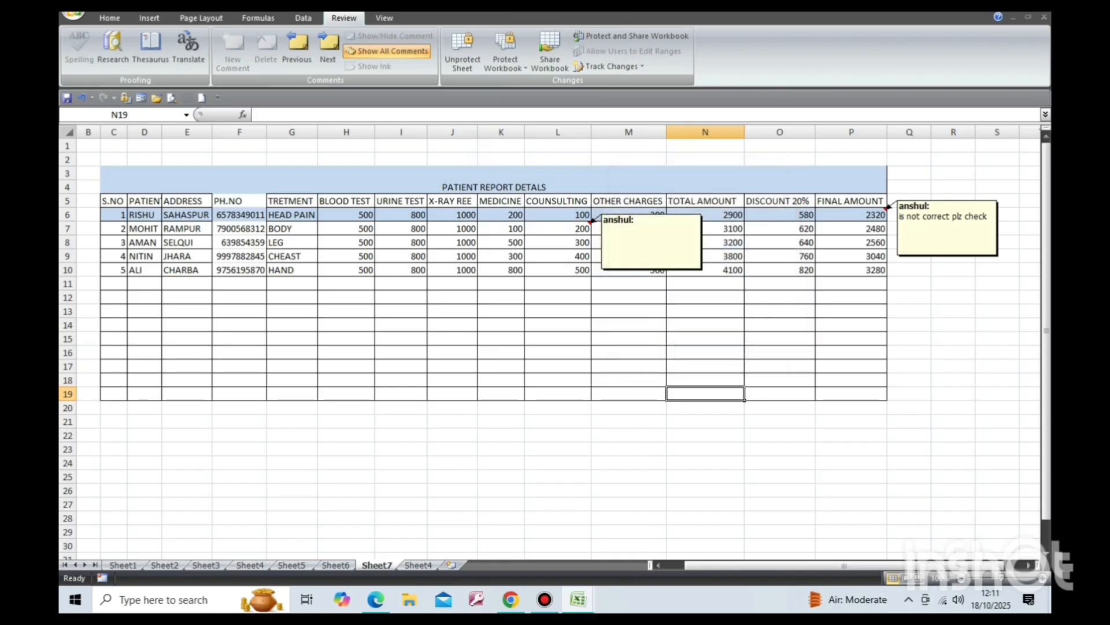
Save the workbook.
left_click(452, 366)
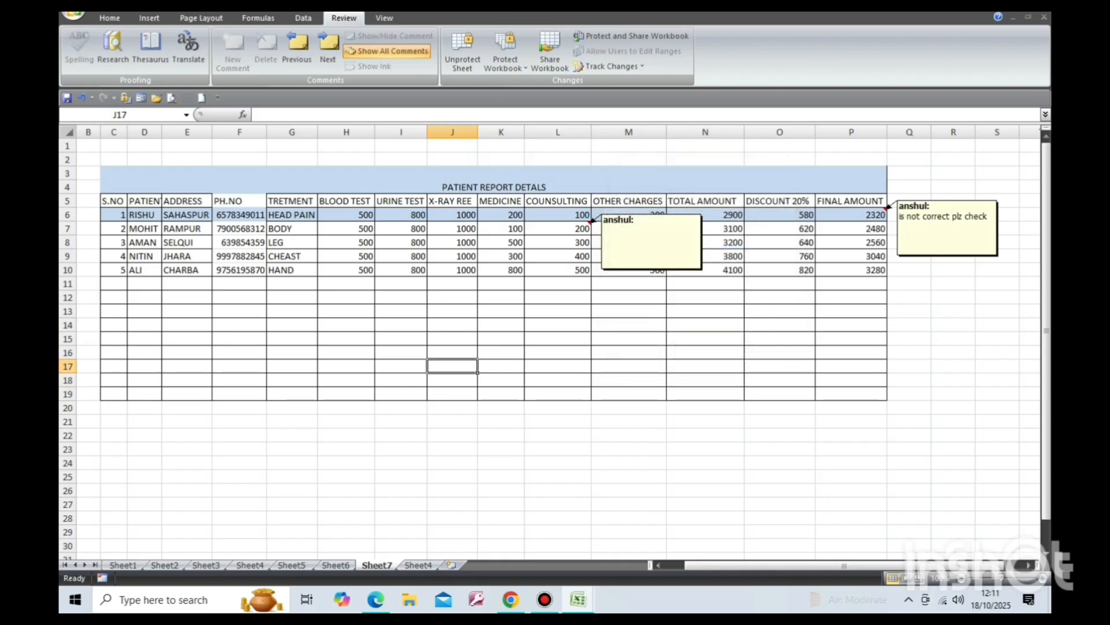
left_click(73, 11)
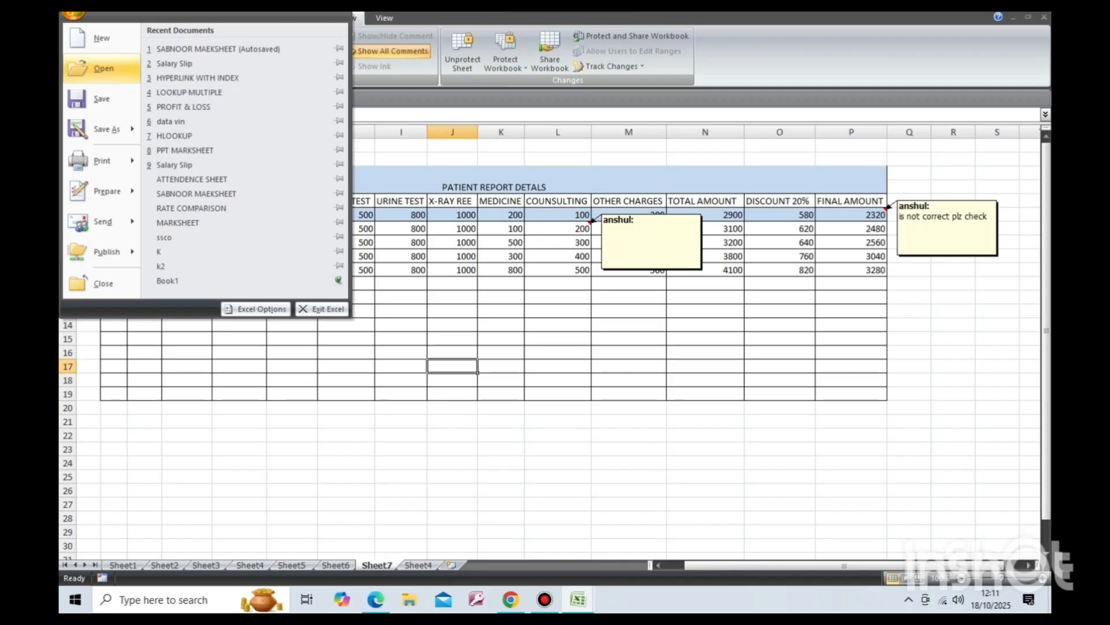
left_click(101, 99)
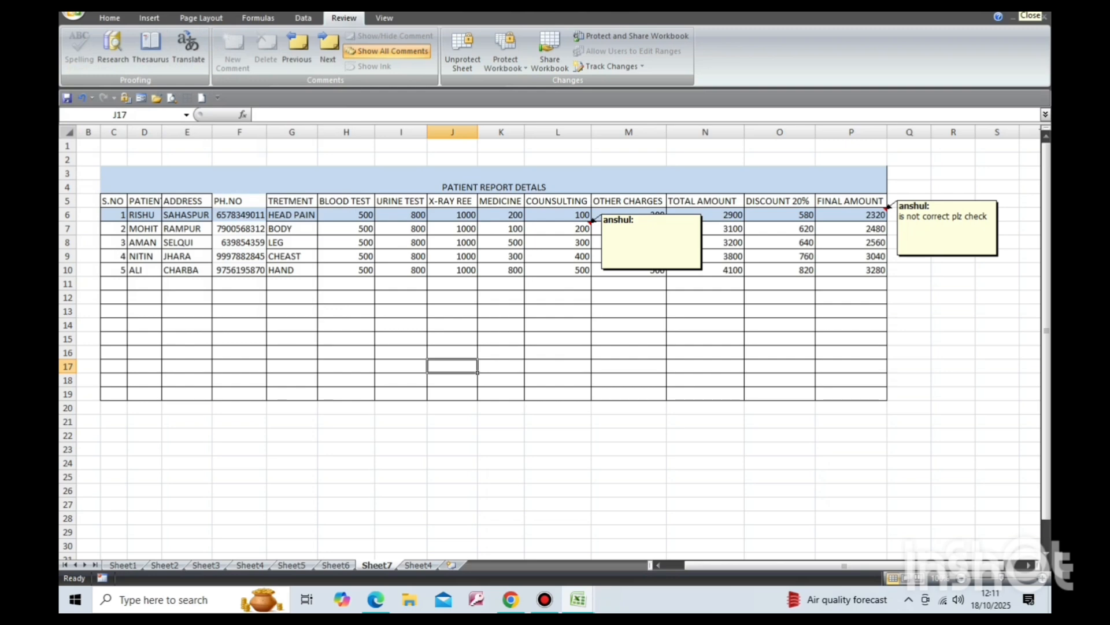
Close the open workbooks without saving Book1, and reopen SABNOOR MAEKSHEET (Autosaved) from the recent documents.
left_click(1044, 17)
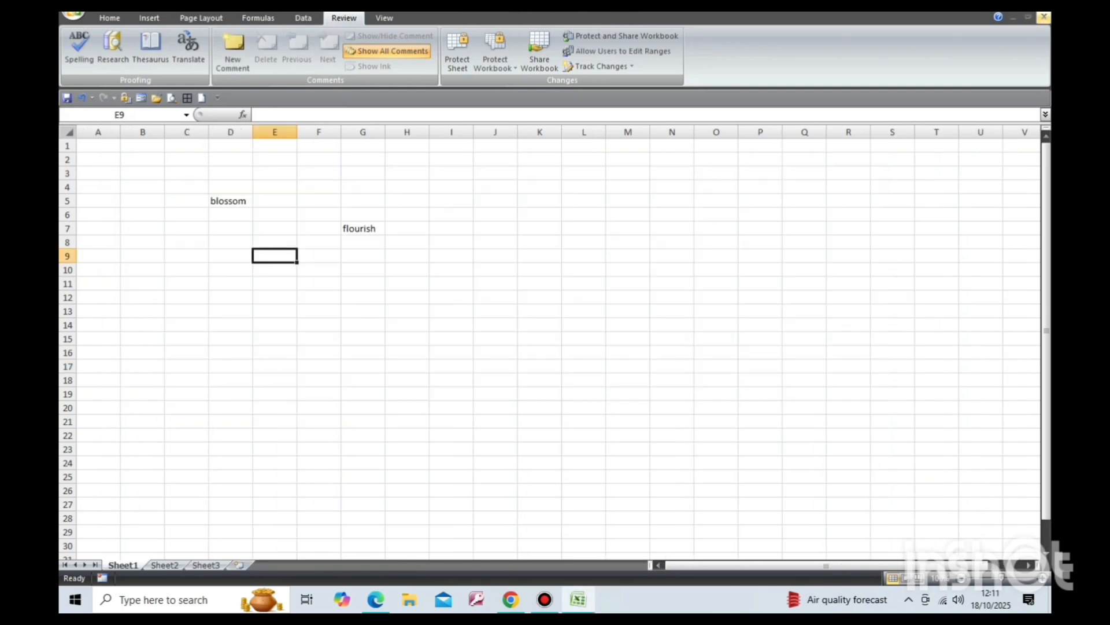
left_click(1044, 18)
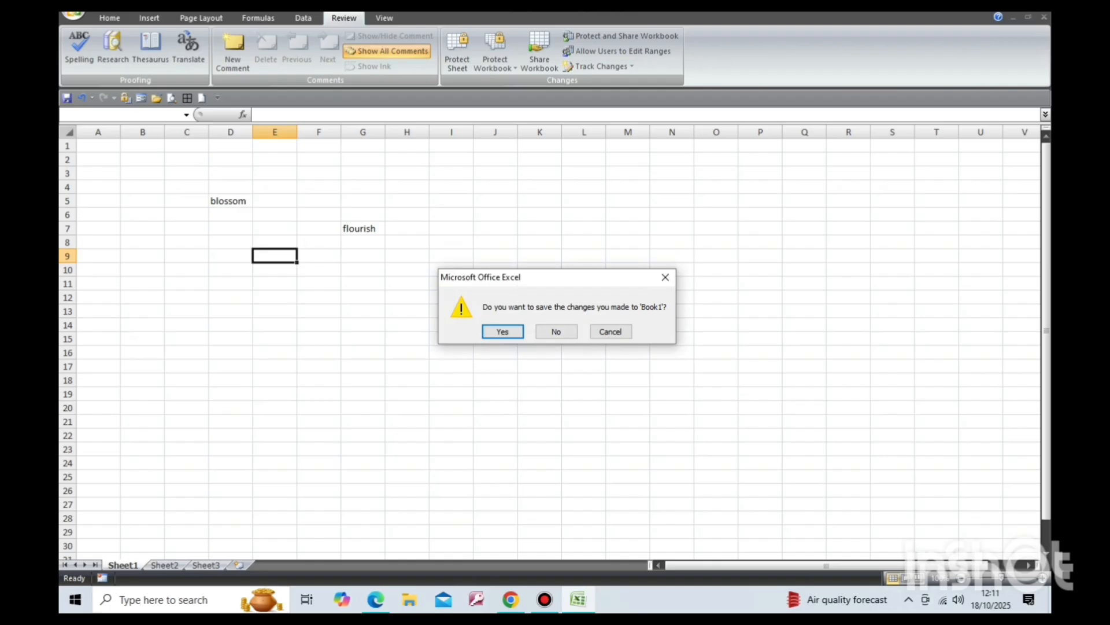
left_click(556, 332)
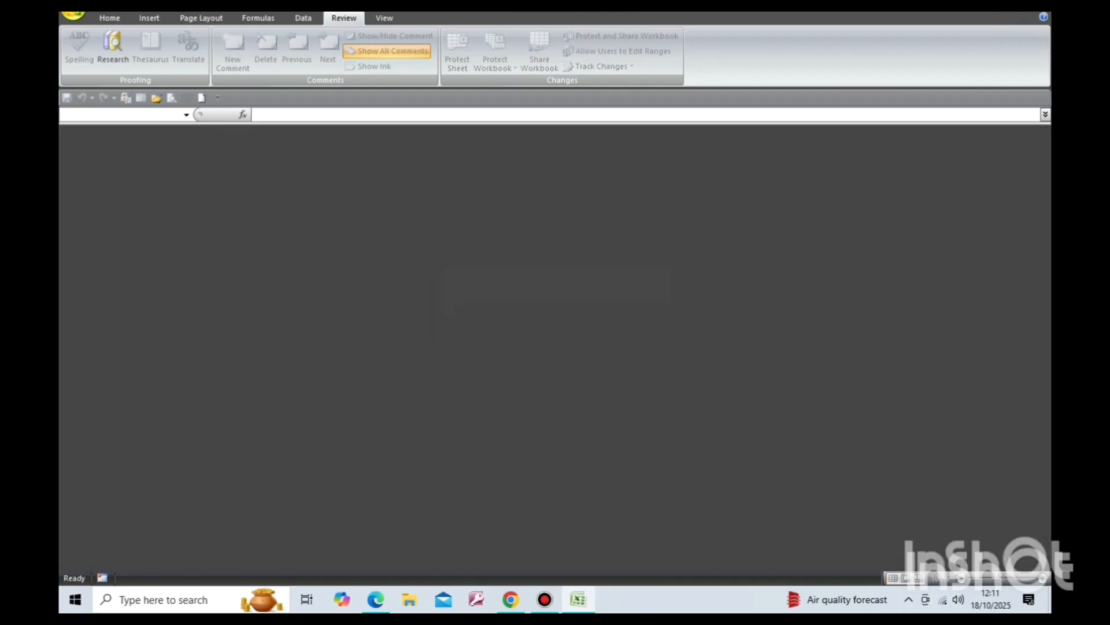
left_click(74, 14)
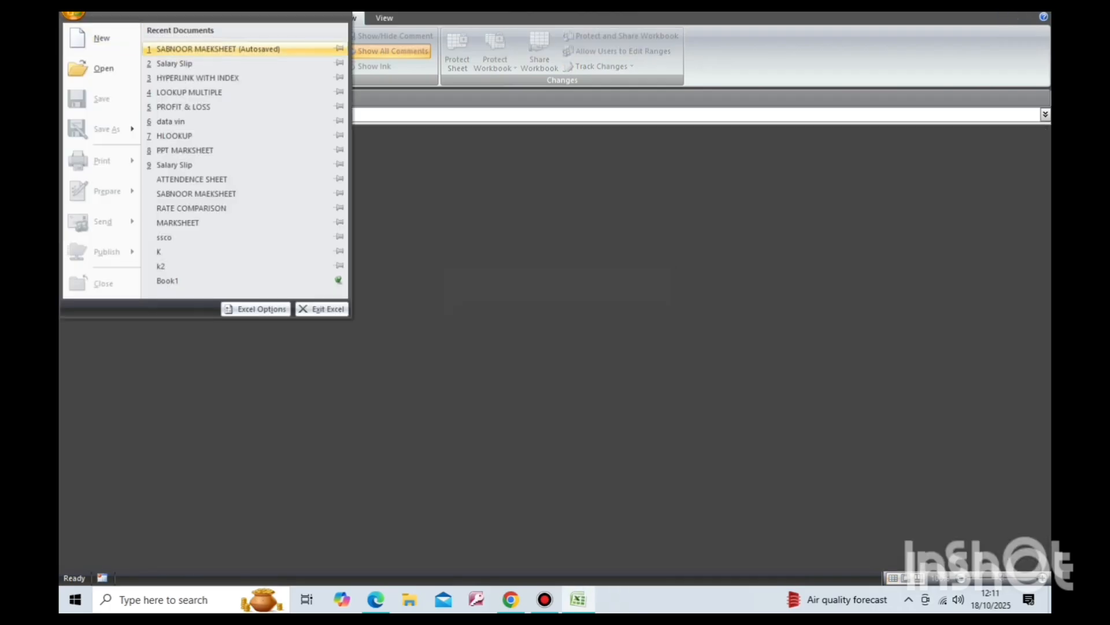
left_click(218, 49)
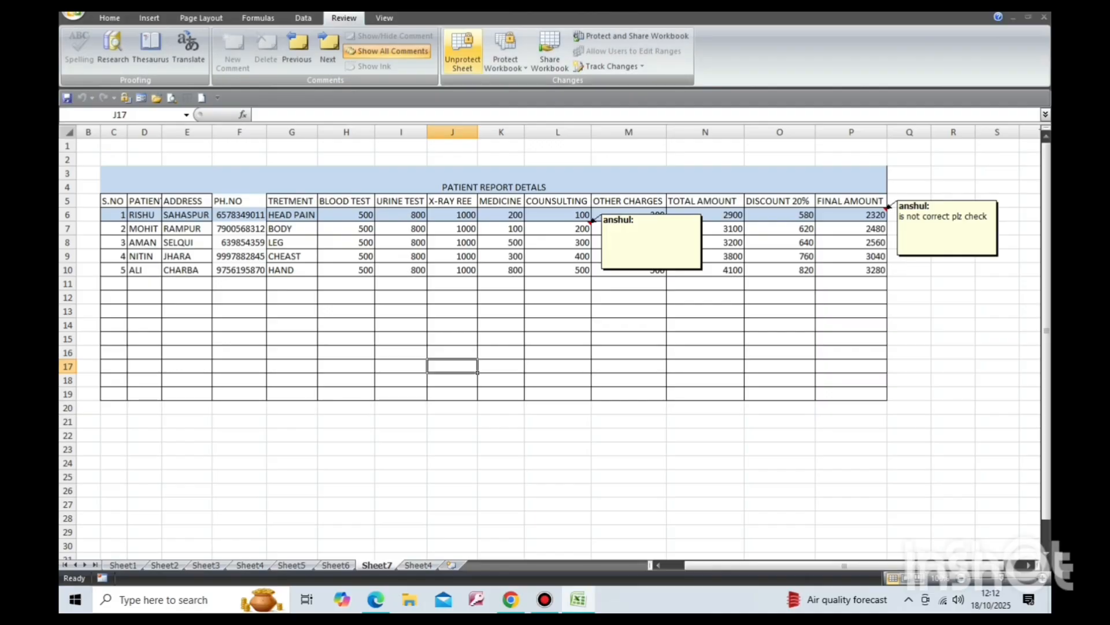
Try typing into several cells of the protected sheet, dismissing each protection alert.
left_click(463, 51)
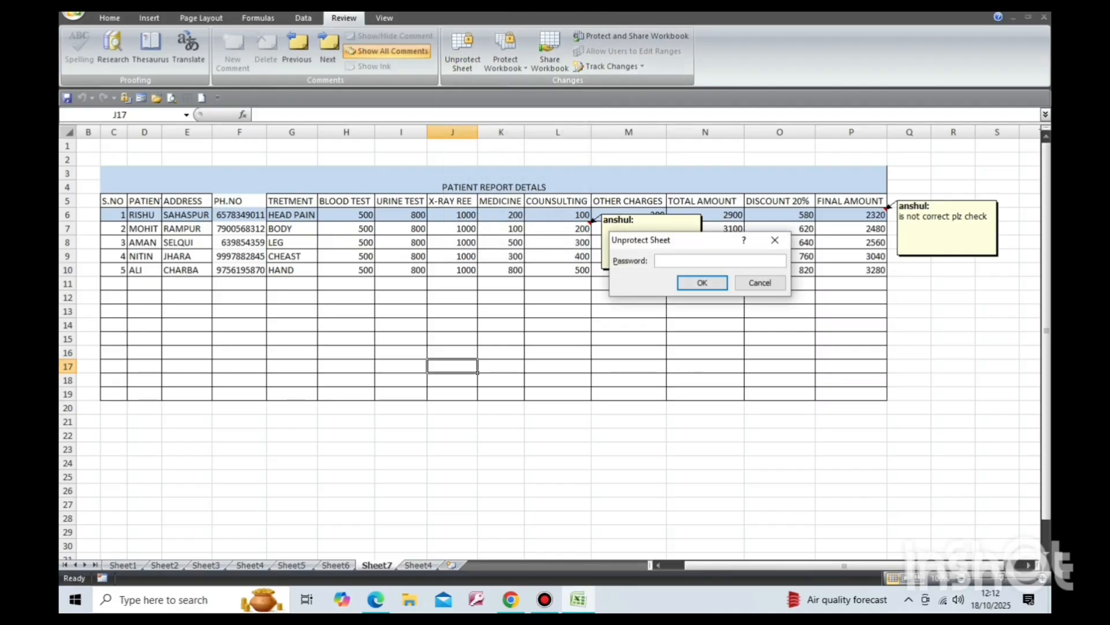
left_click(775, 240)
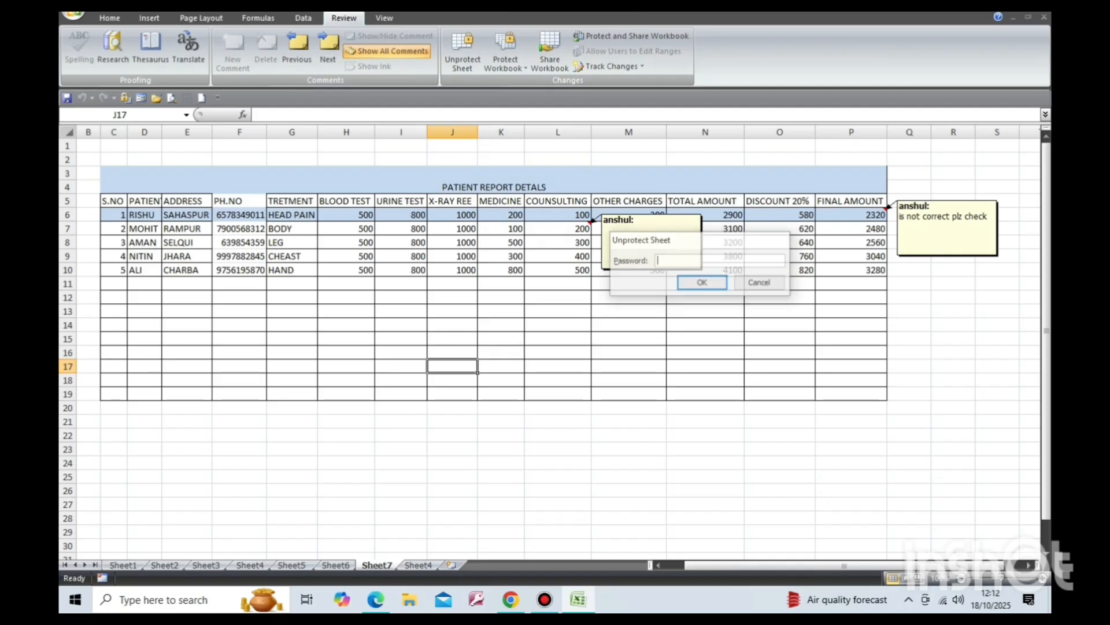
left_click(557, 297)
key("a")
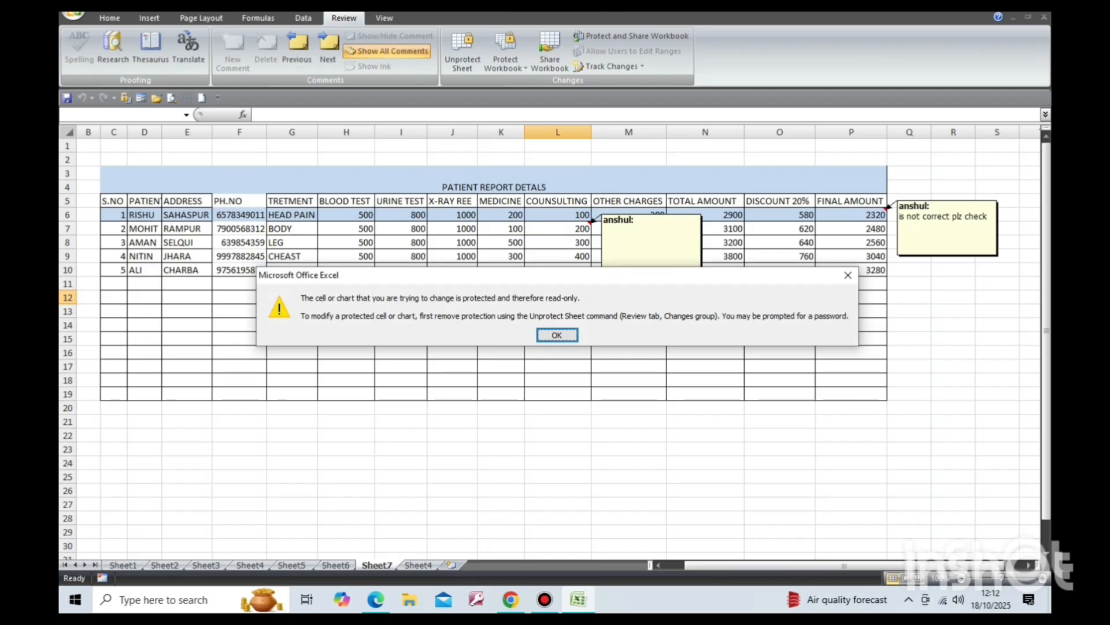
left_click(557, 334)
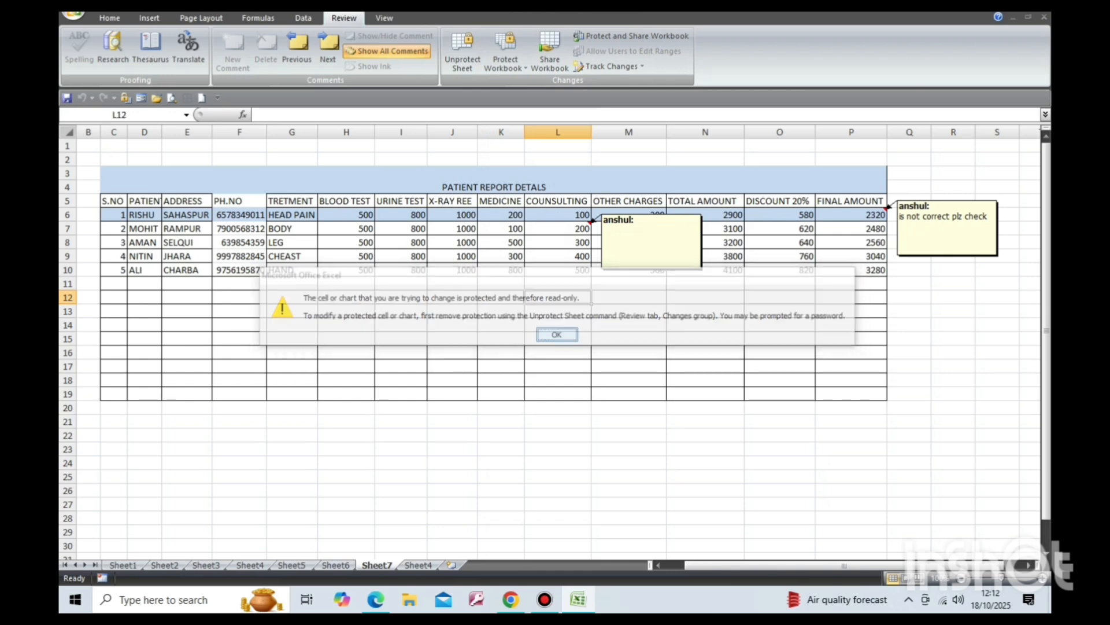
left_click(501, 352)
key("a")
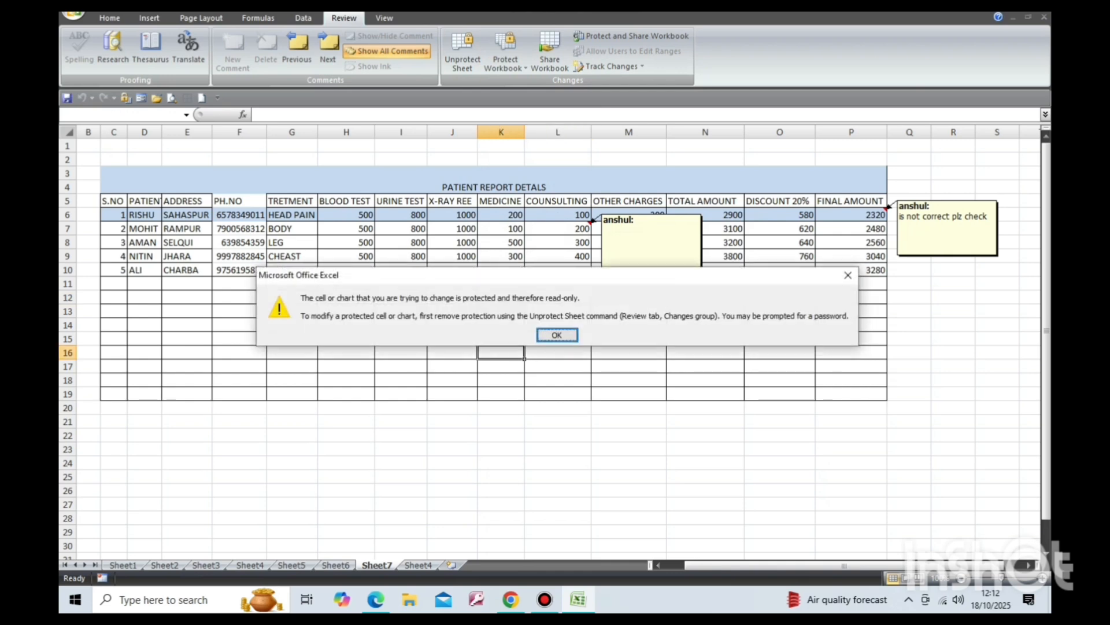
left_click(557, 335)
double_click(705, 380)
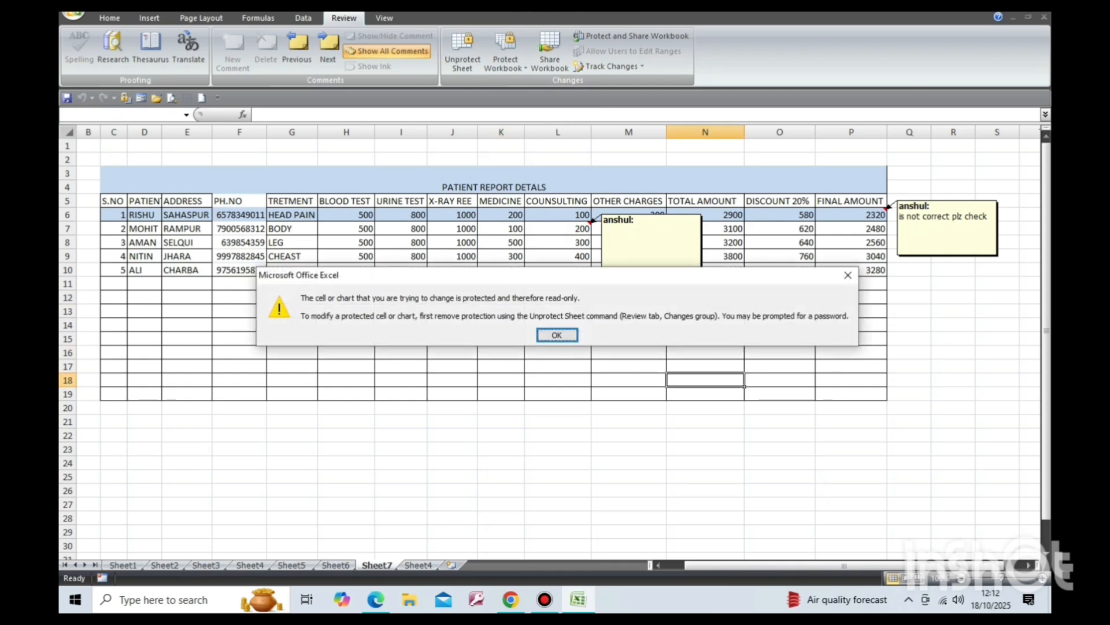
key("Return")
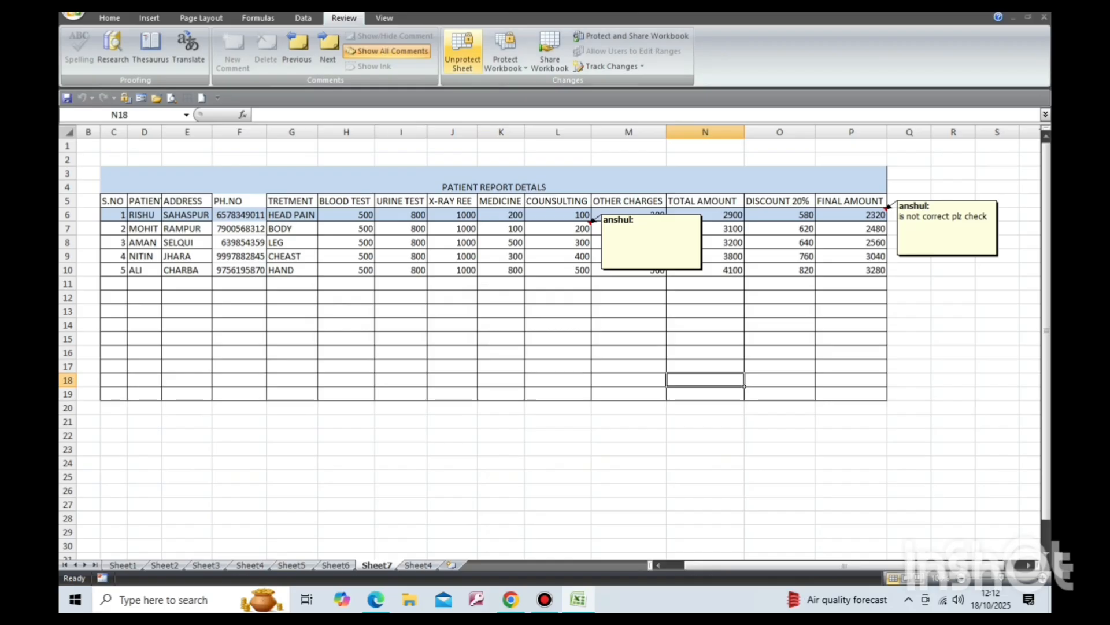
Unprotect the sheet by entering its password.
left_click(463, 52)
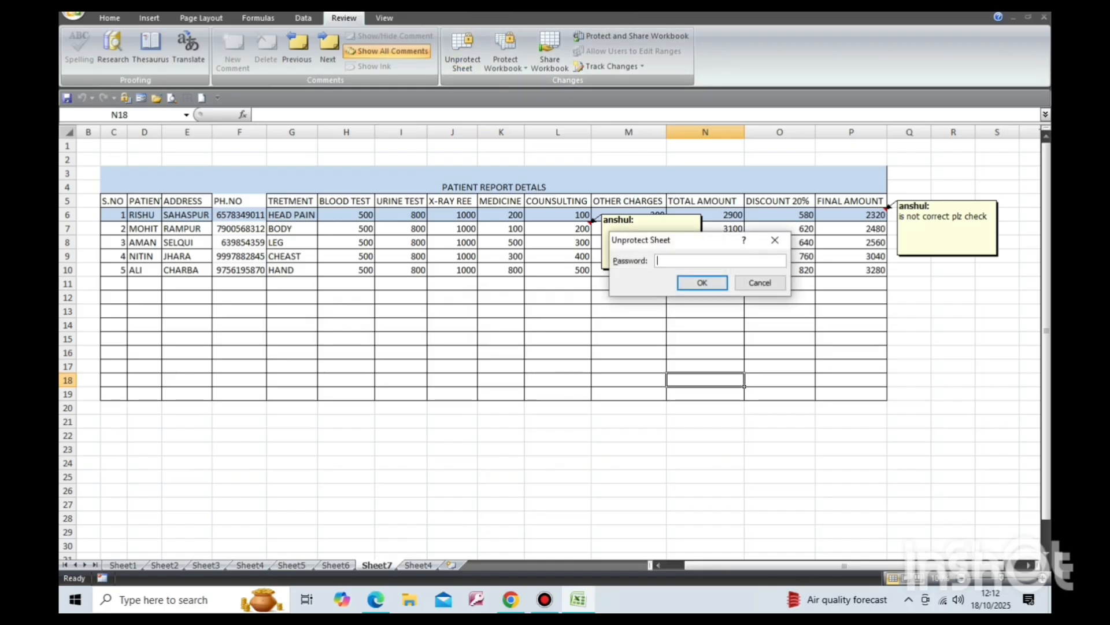
type("1234")
left_click(702, 283)
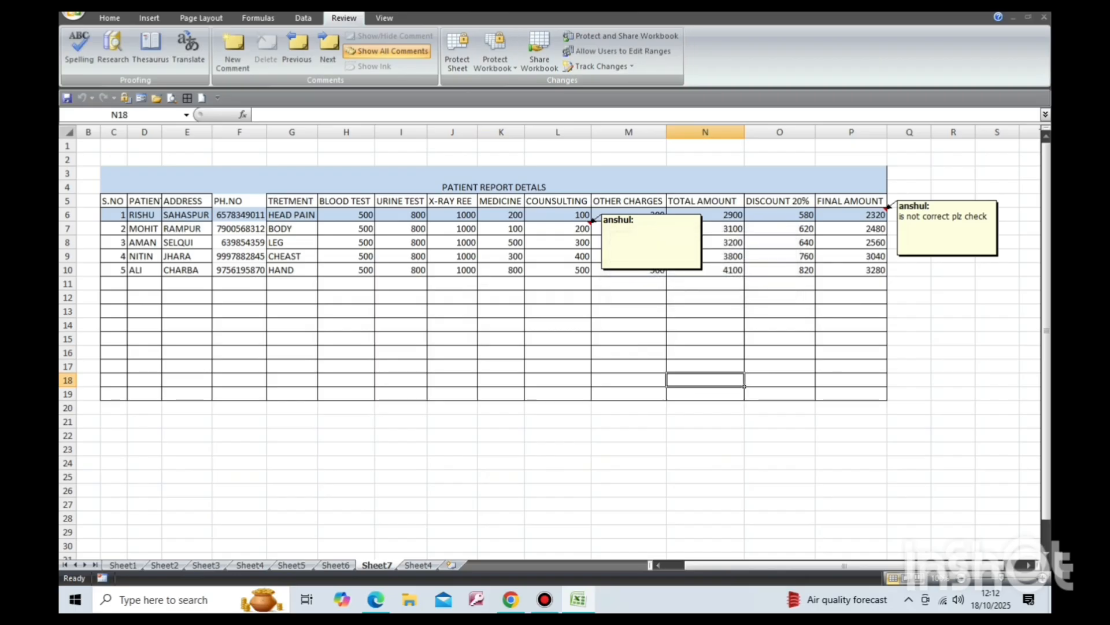
Enter 324 in J13, 345 in K17 and 345 in M15 on the unprotected sheet.
left_click(453, 311)
type("324")
left_click(501, 367)
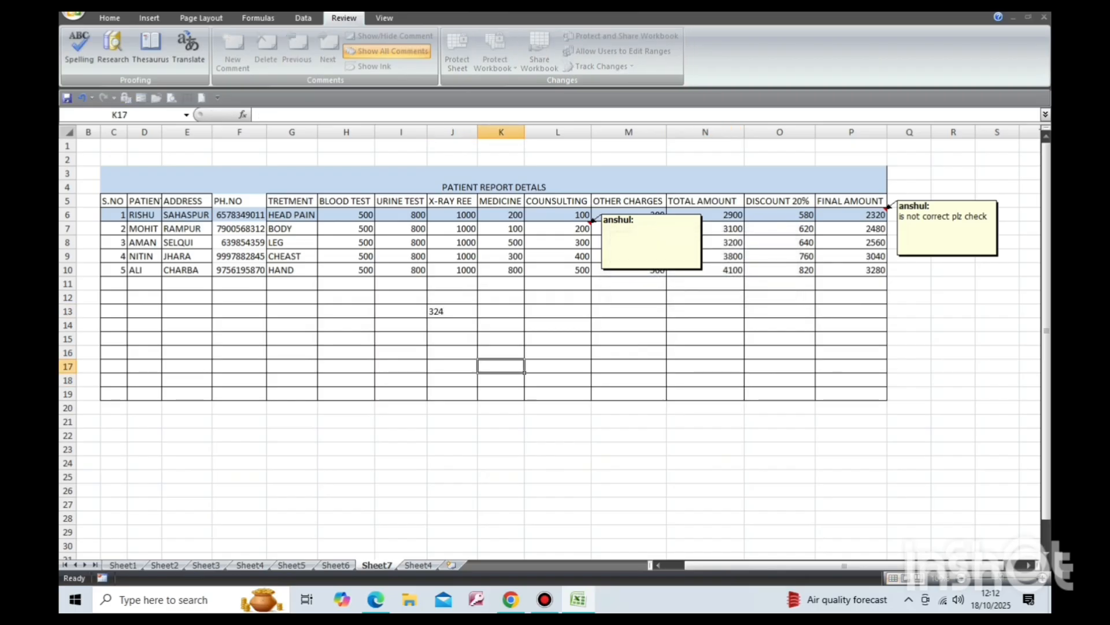
type("345")
left_click(629, 339)
type("345")
left_click(629, 381)
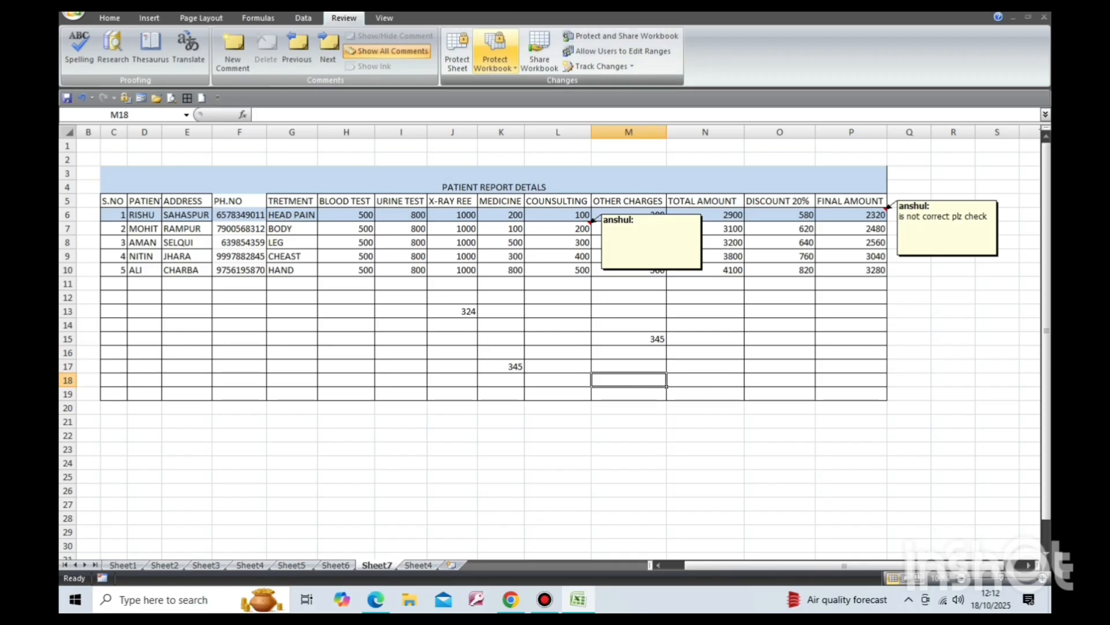
left_click(629, 339)
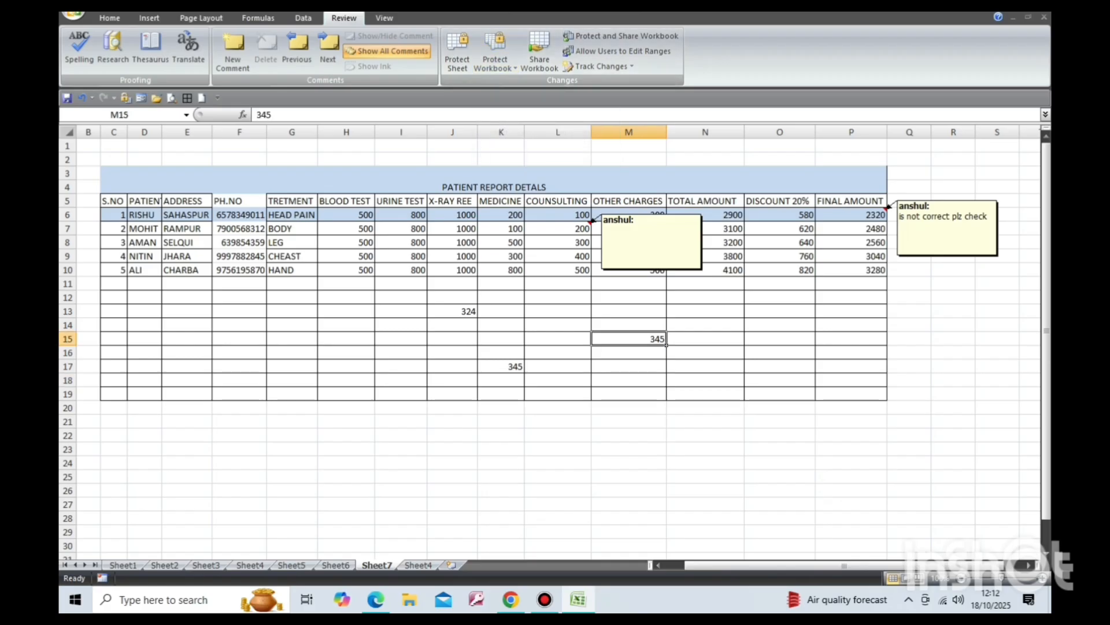
left_click(705, 353)
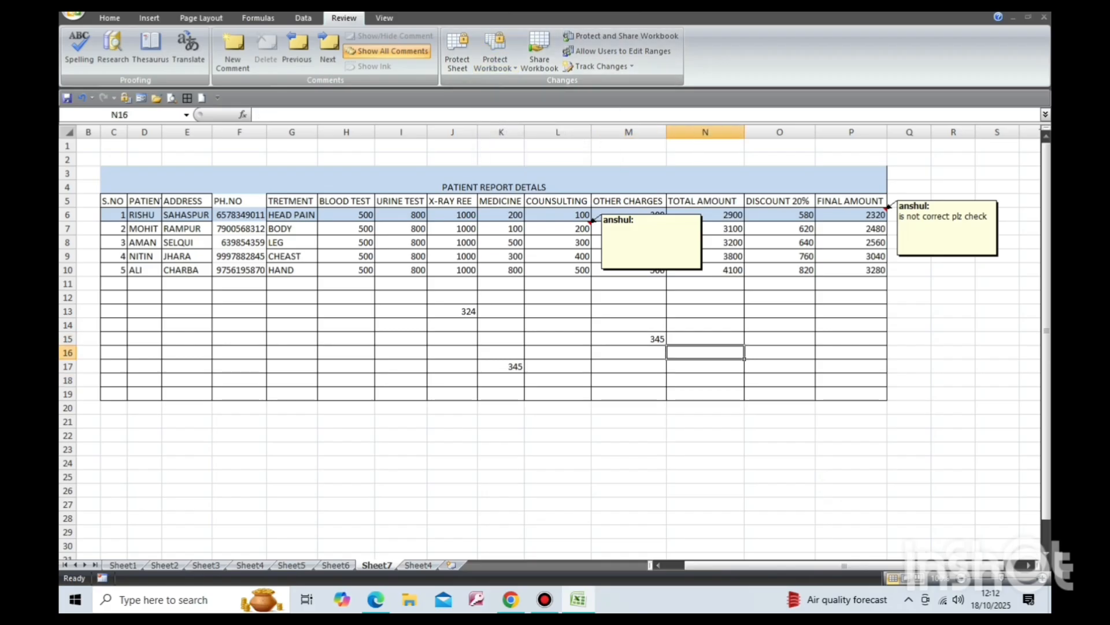
Protect the workbook structure with a password, entering and confirming the password.
left_click(494, 61)
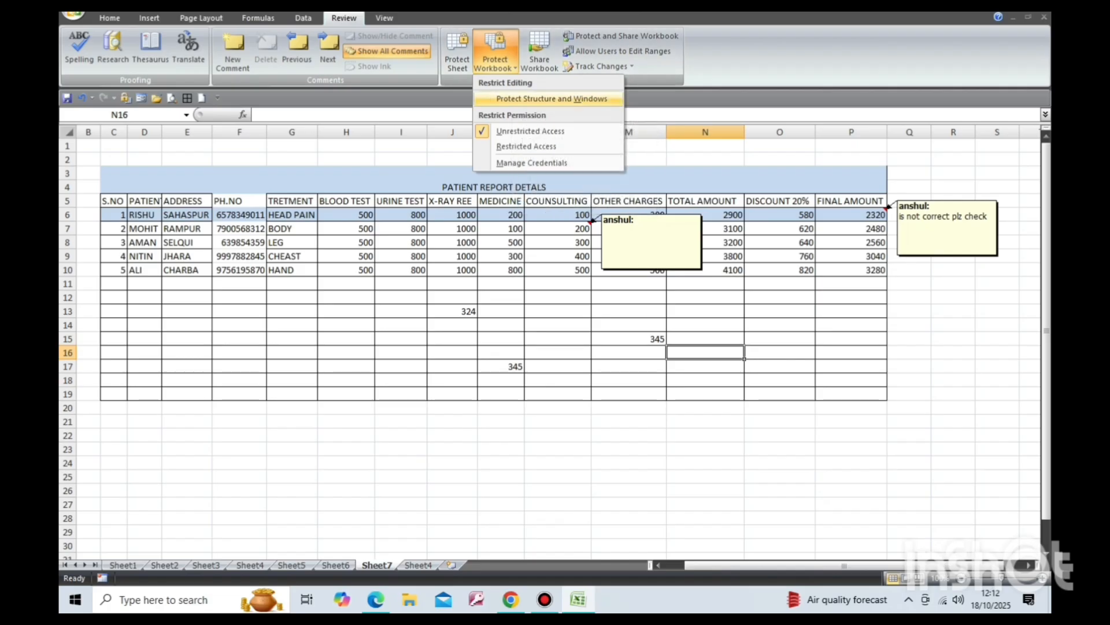
left_click(551, 99)
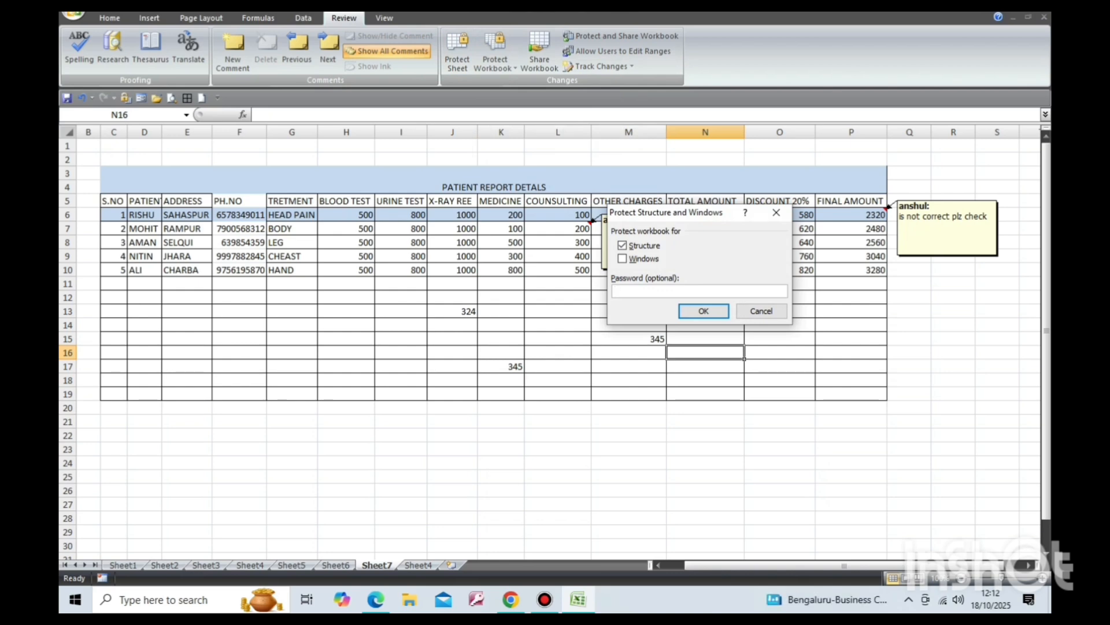
type("•••")
key("Return")
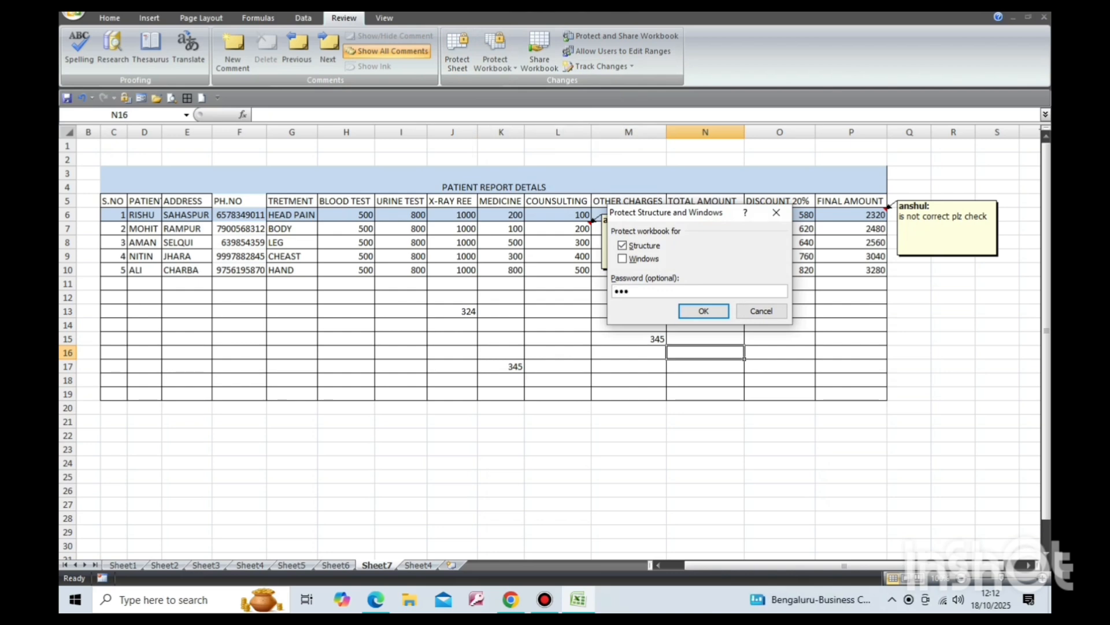
key("Return")
type("•")
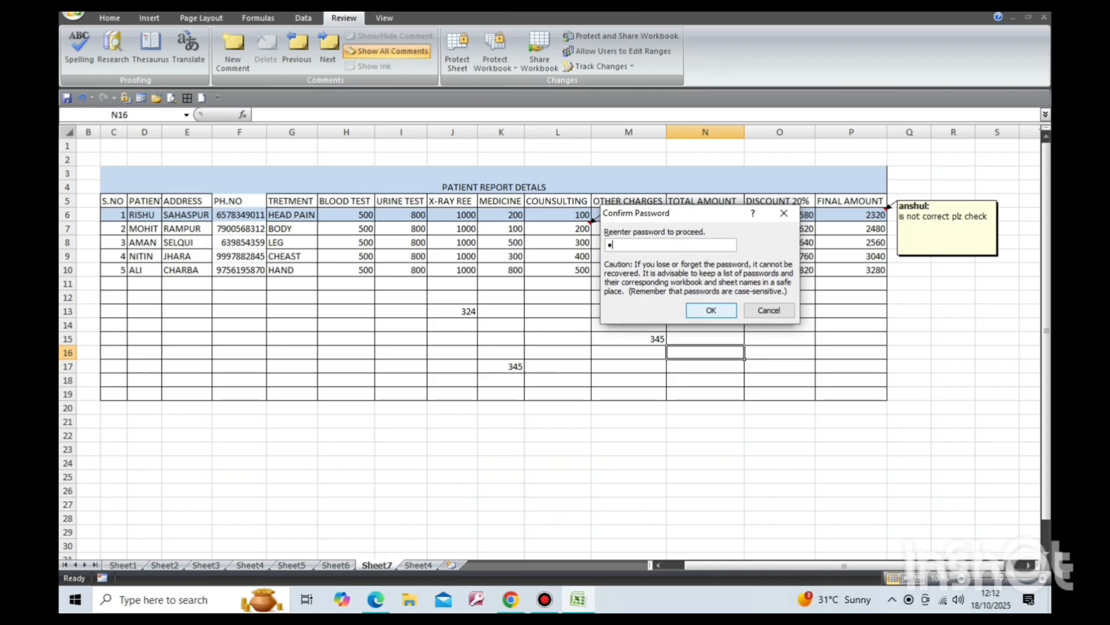
type("••")
key("Return")
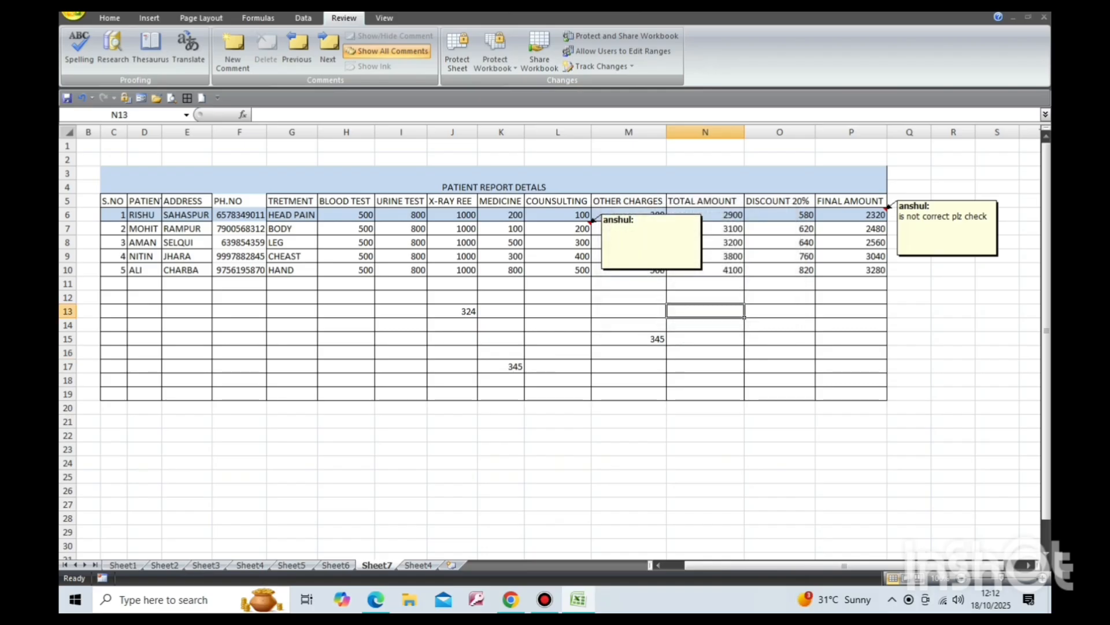
Save the workbook.
left_click(74, 16)
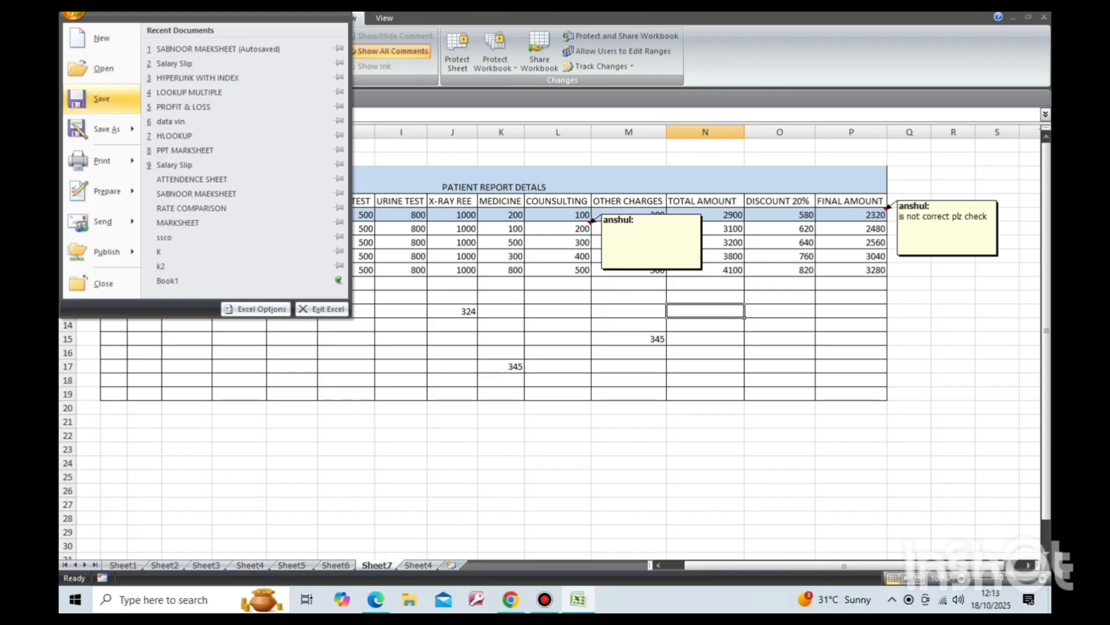
left_click(101, 98)
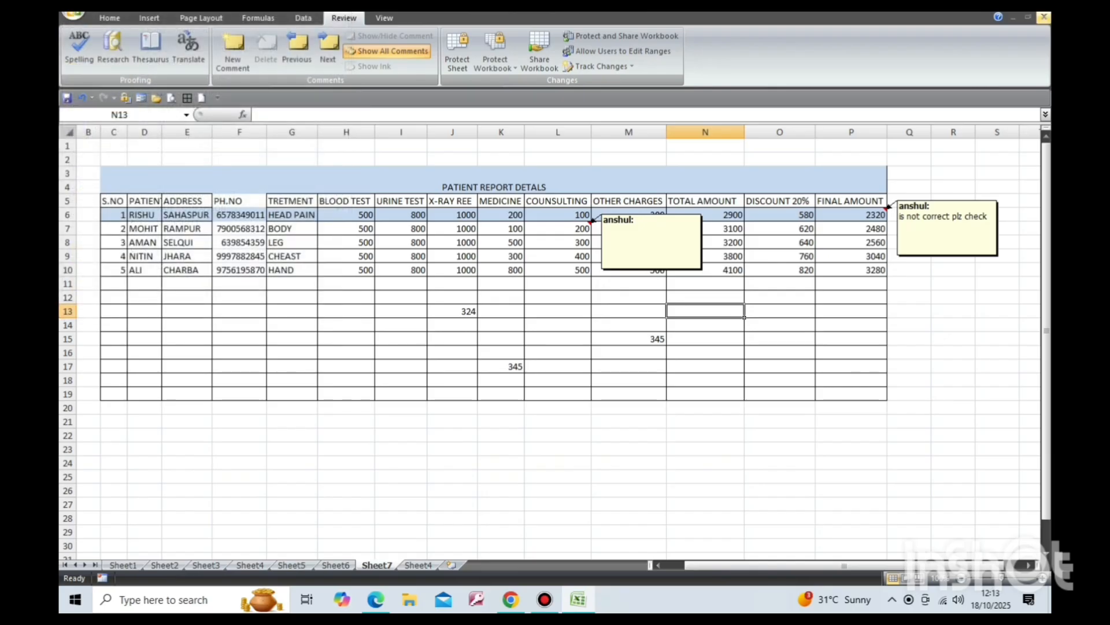
Close the workbook and reopen SABNOOR MAEKSHEET (Autosaved) from the recent documents.
left_click(1044, 17)
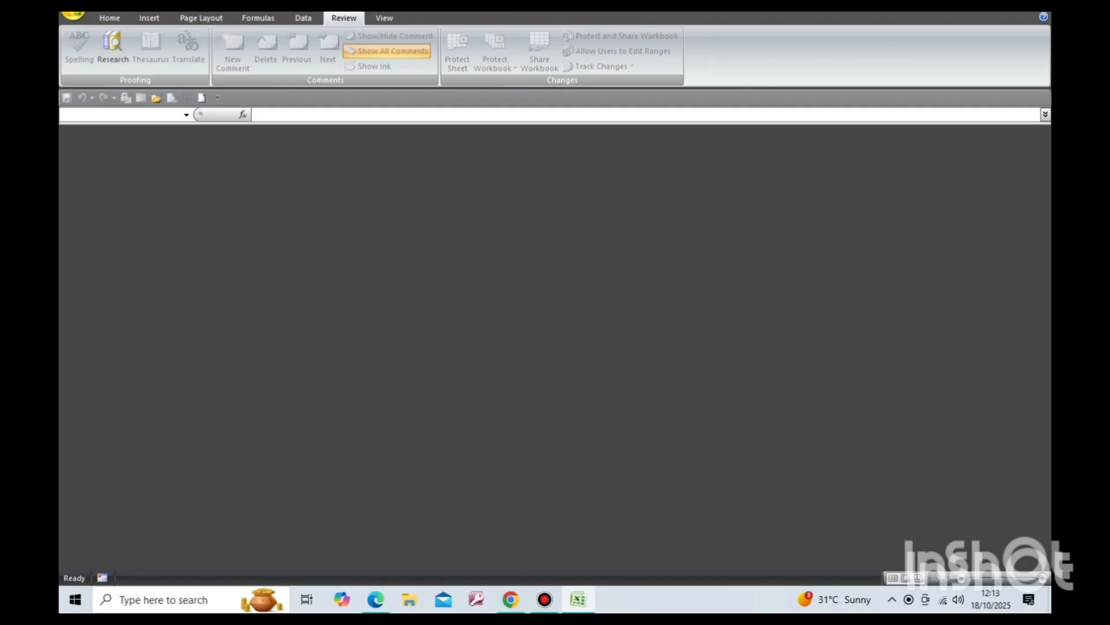
left_click(72, 13)
left_click(231, 49)
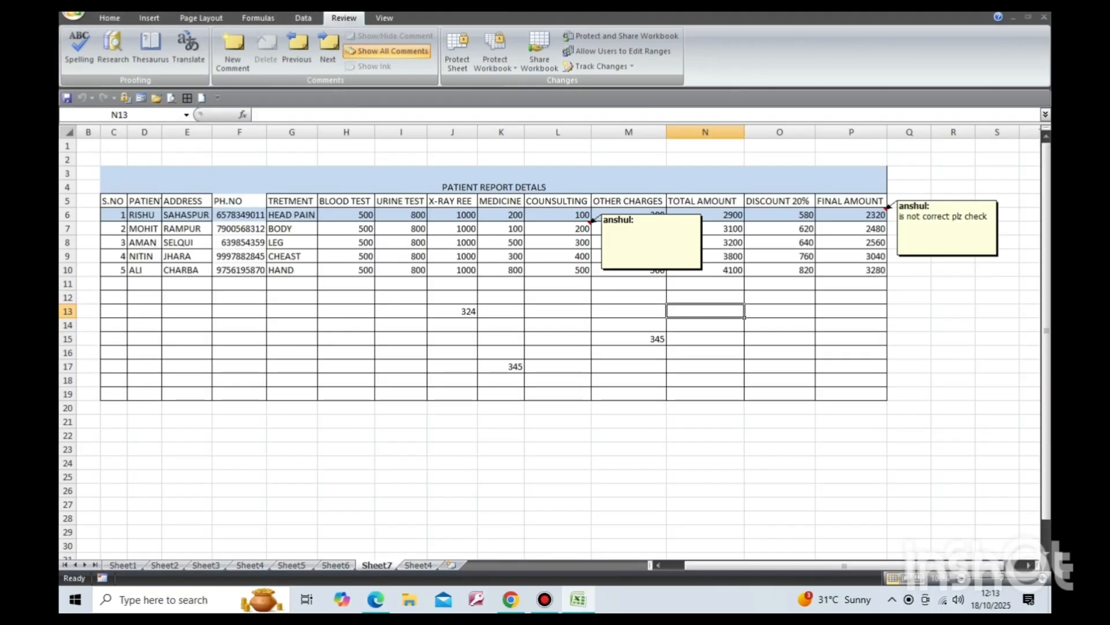
Switch to Sheet4 and unprotect the workbook structure by entering its password.
left_click(494, 180)
key("ctrl+Page_Down")
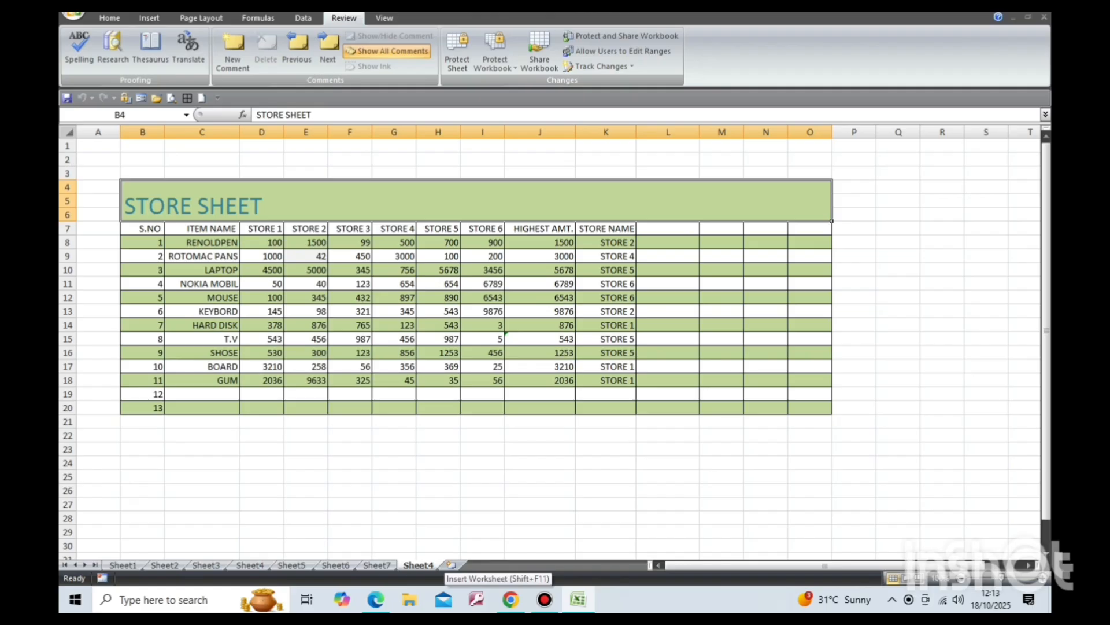
left_click(377, 565)
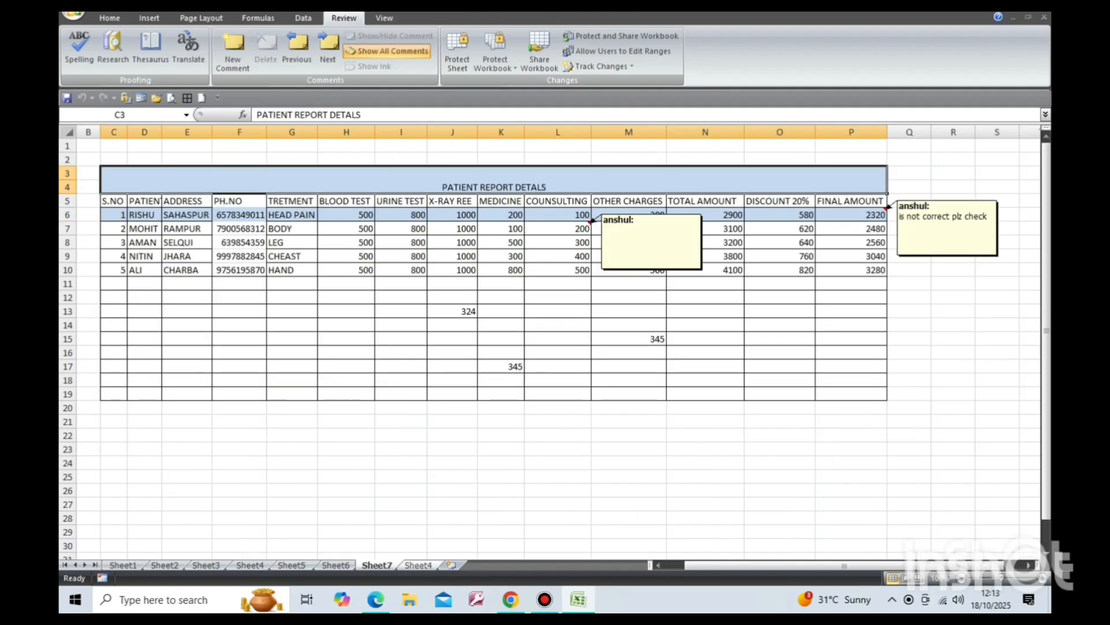
left_click(418, 565)
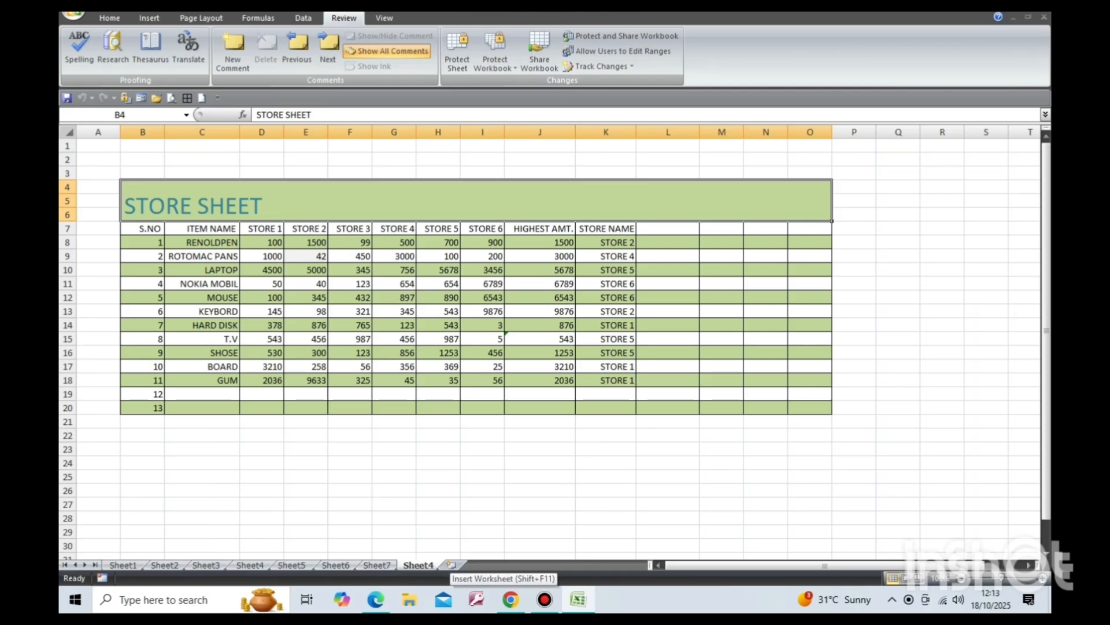
left_click(414, 397)
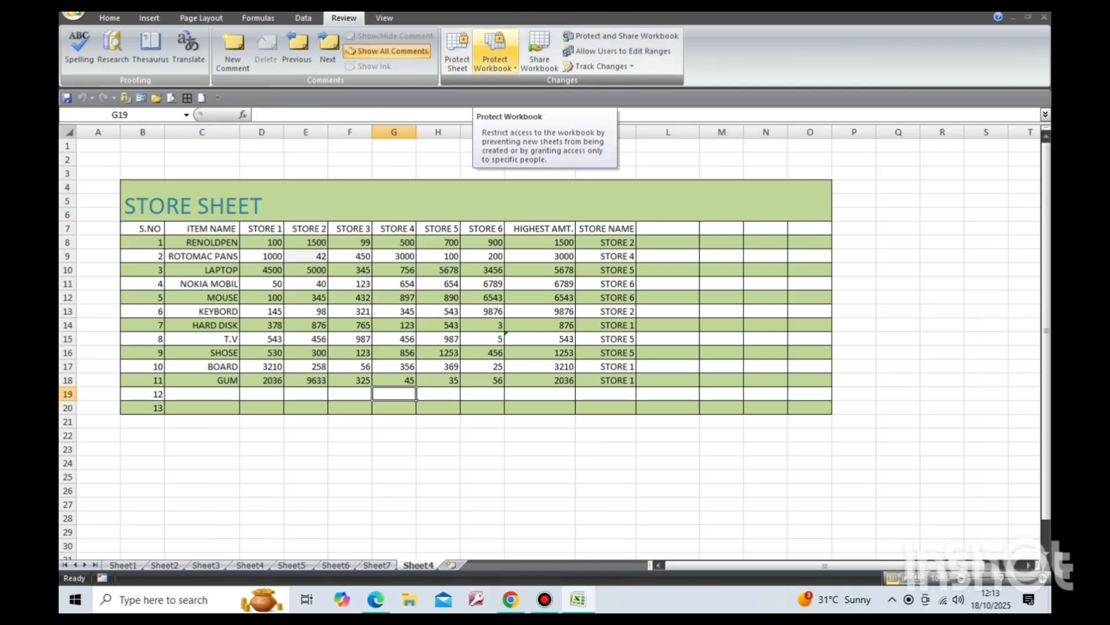
left_click(494, 55)
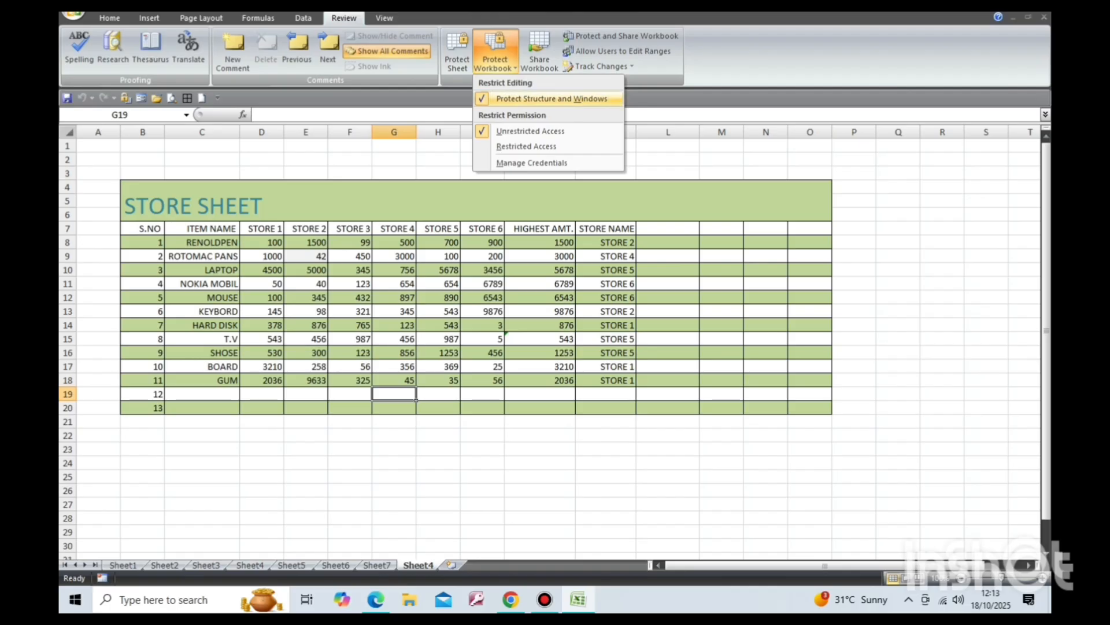
left_click(552, 98)
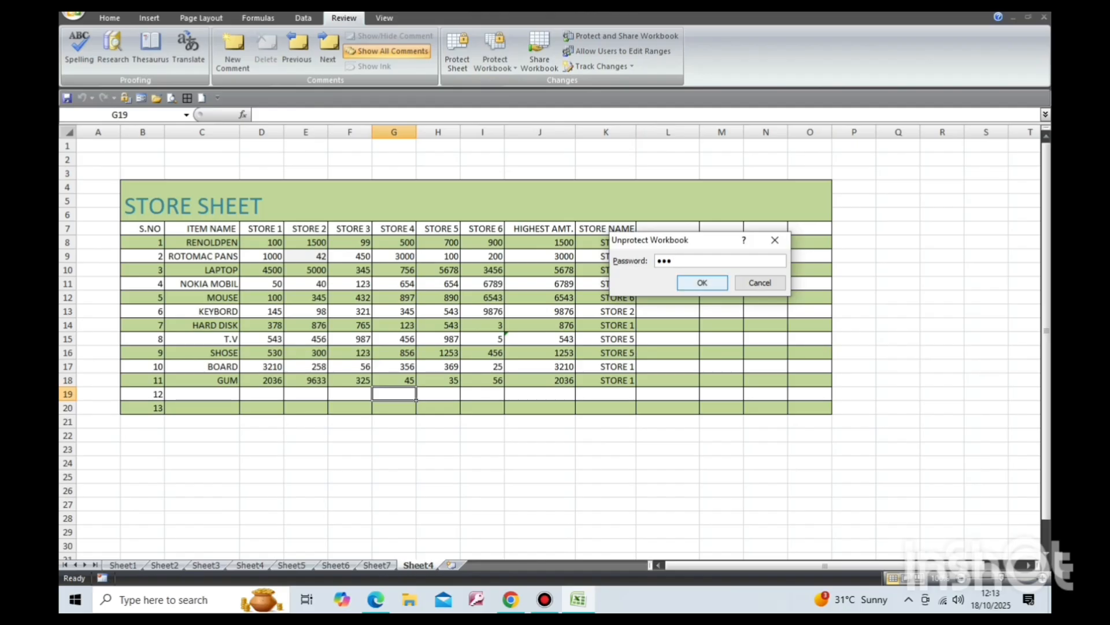
key("Return")
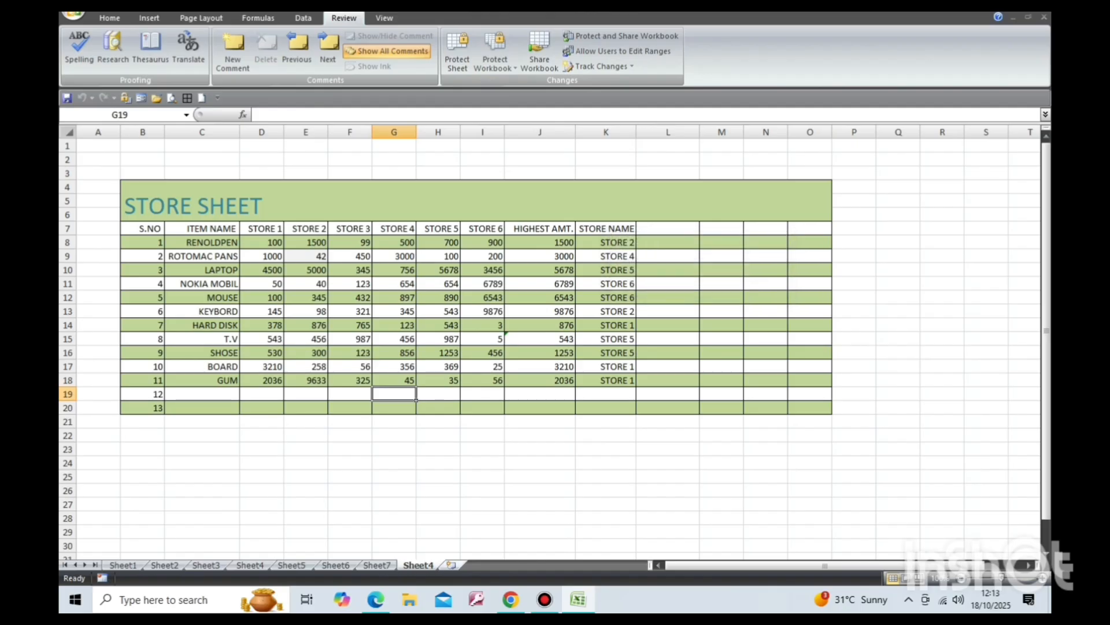
Insert a new worksheet, then return to Sheet7 through Sheet4.
left_click(451, 565)
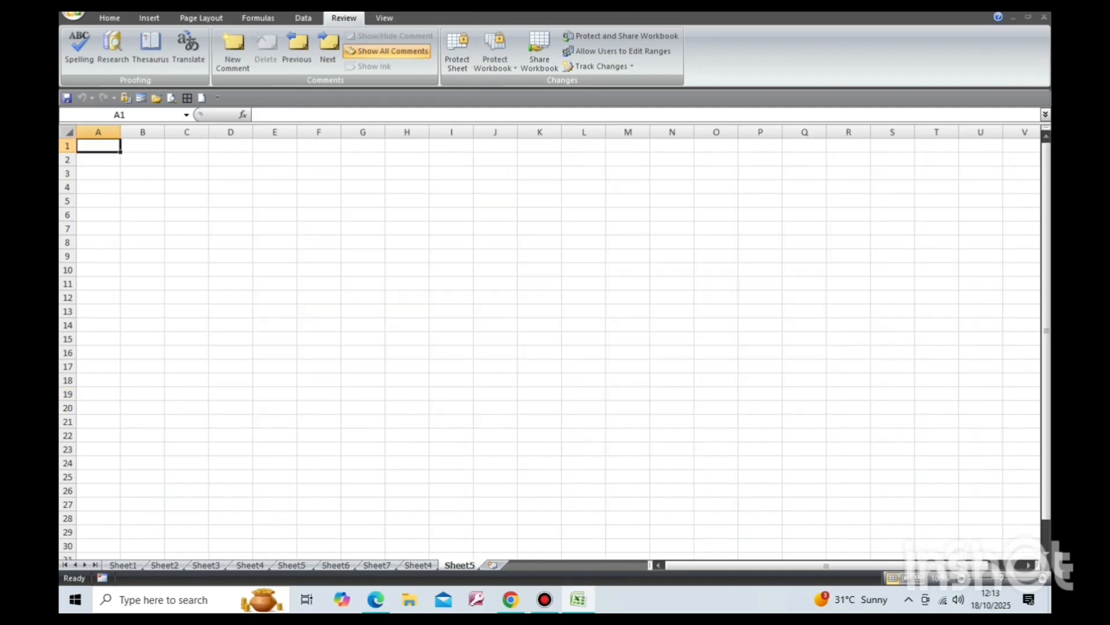
left_click(418, 565)
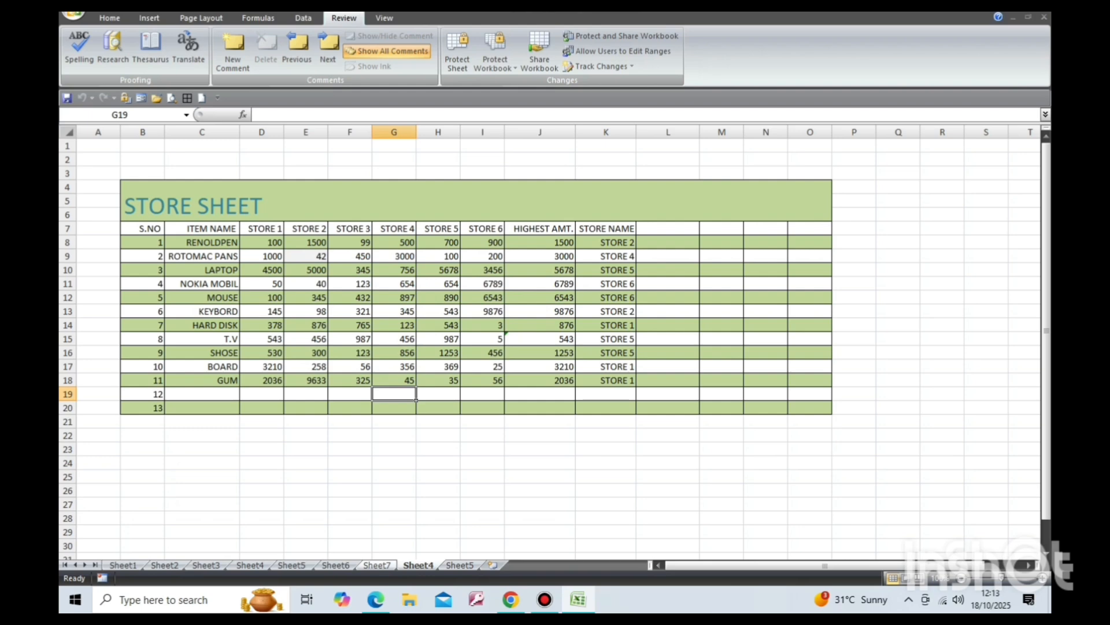
left_click(377, 565)
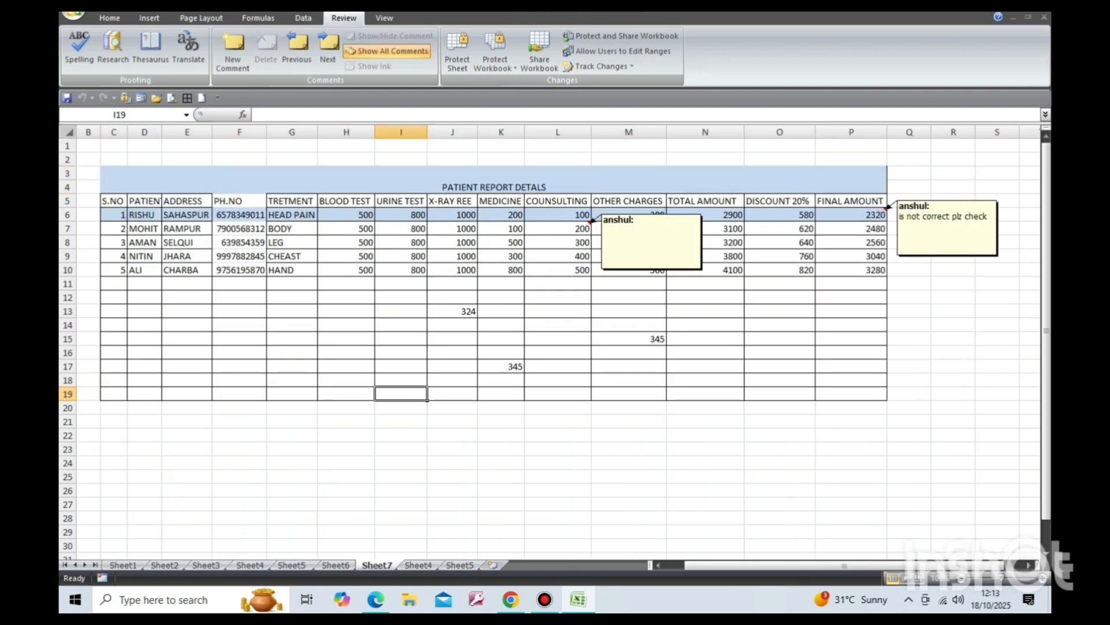